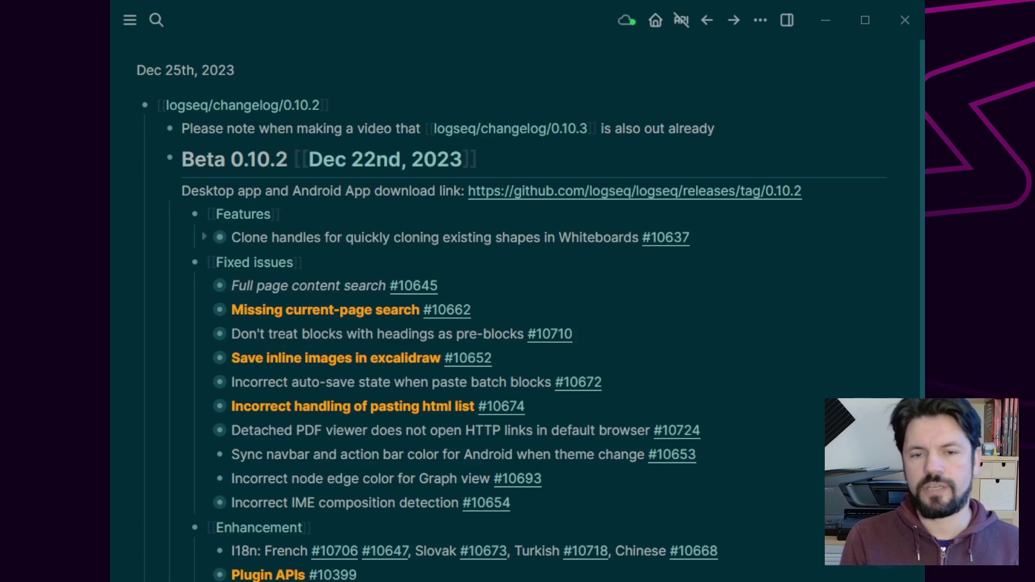
Zoom into the Clone handles changelog block and load its 0:22 demo video preview.
{"action": "left_click", "coordinate": [219, 238]}
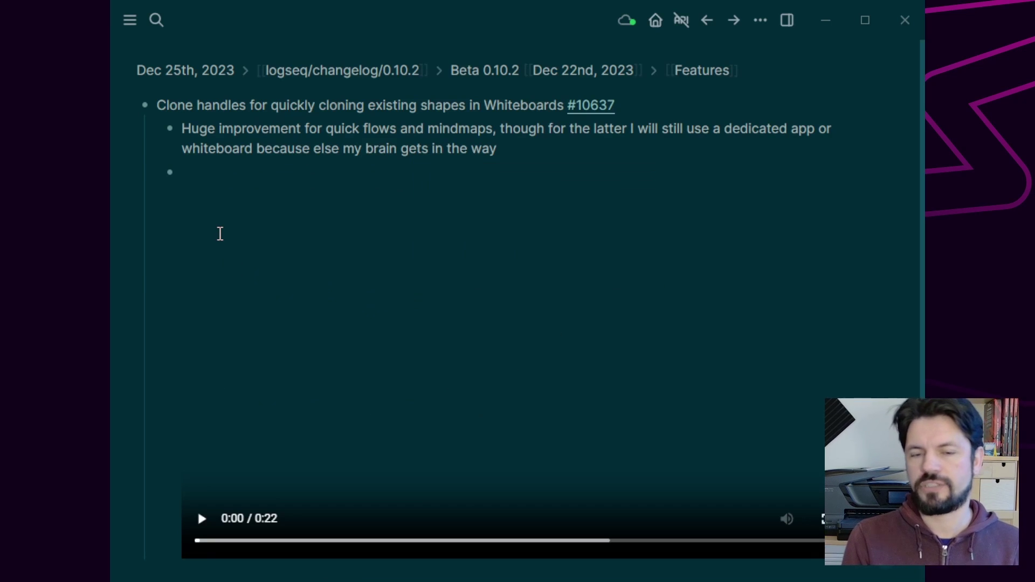
{"action": "left_click", "coordinate": [203, 539]}
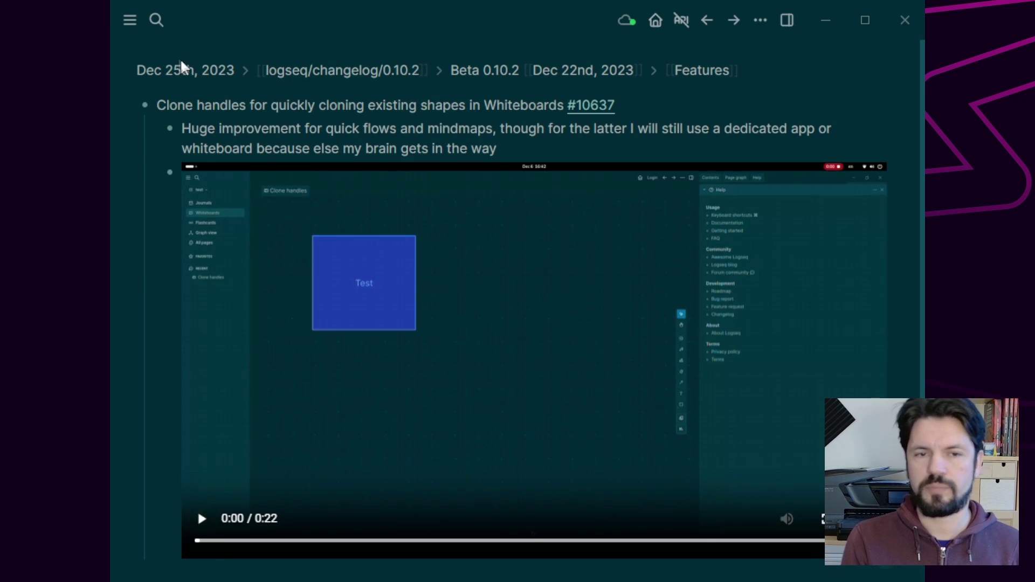
Open the Untitled whiteboard from the sidebar's whiteboards list.
{"action": "left_click", "coordinate": [139, 27]}
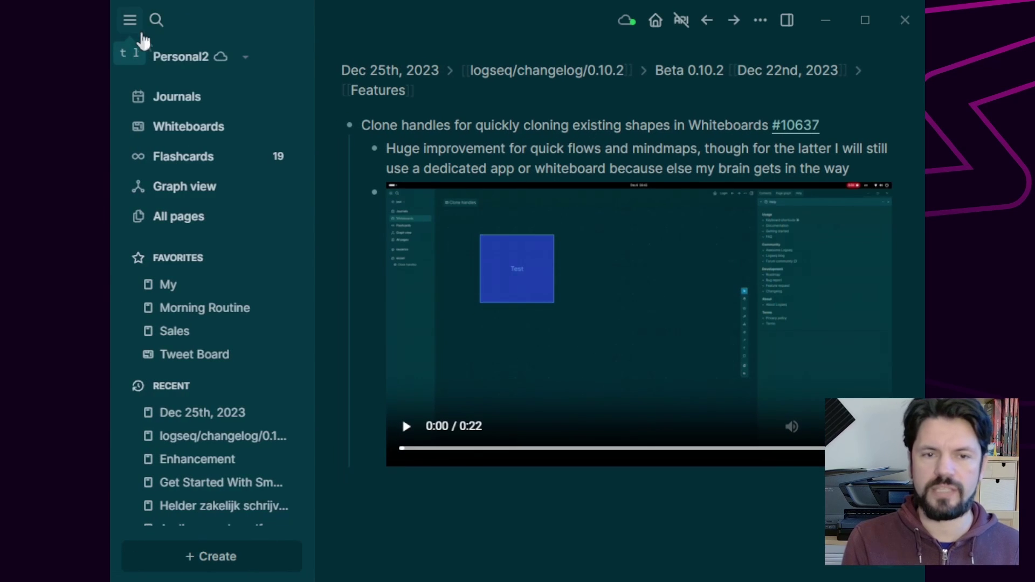
{"action": "left_click", "coordinate": [204, 129]}
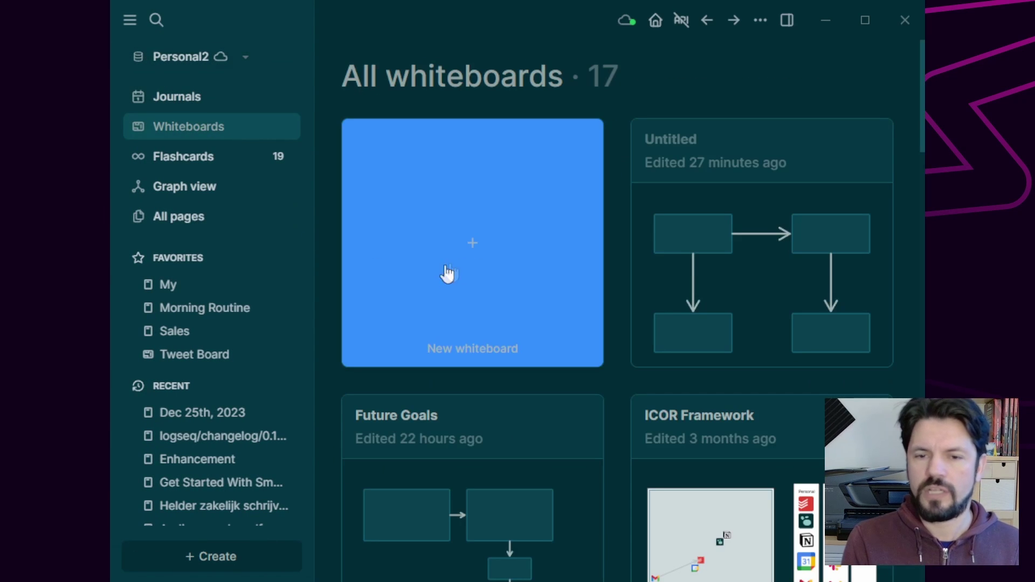
{"action": "left_click", "coordinate": [757, 272]}
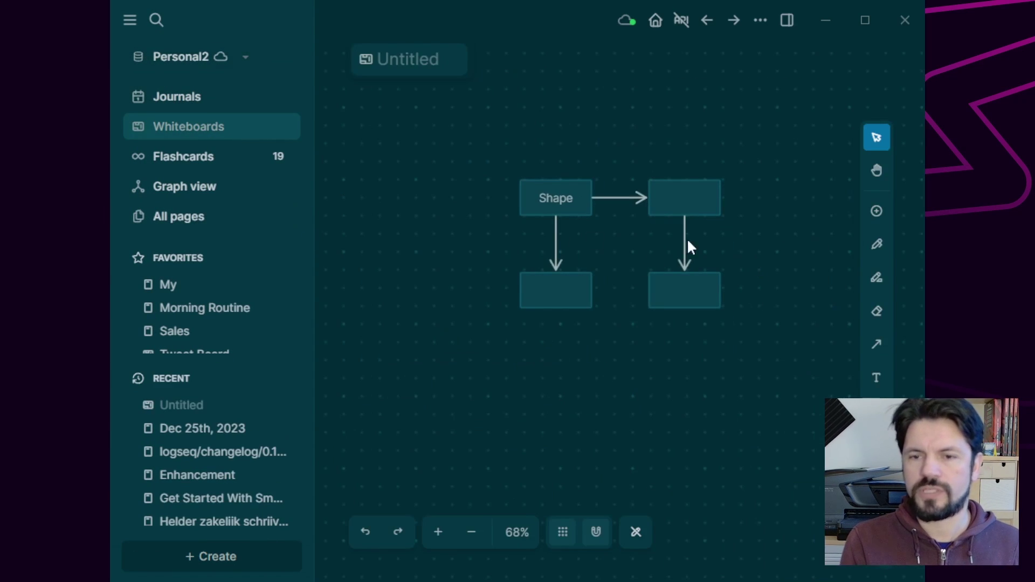
Clone the Shape box to the left and then downward, labelling both new boxes 'dd'.
{"action": "left_click", "coordinate": [546, 199]}
{"action": "left_click", "coordinate": [495, 199]}
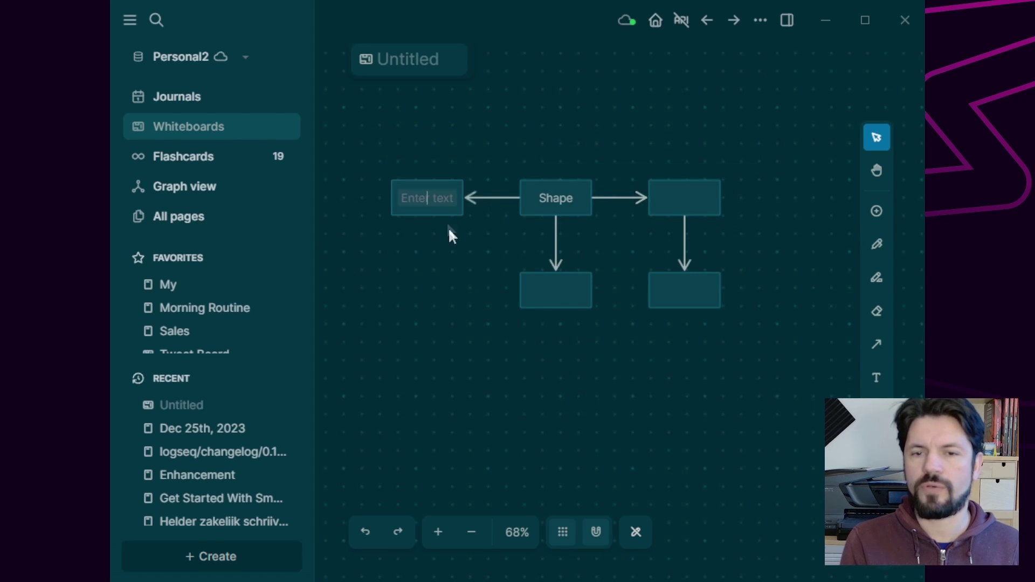
{"action": "type", "text": "dd"}
{"action": "key", "text": "Escape"}
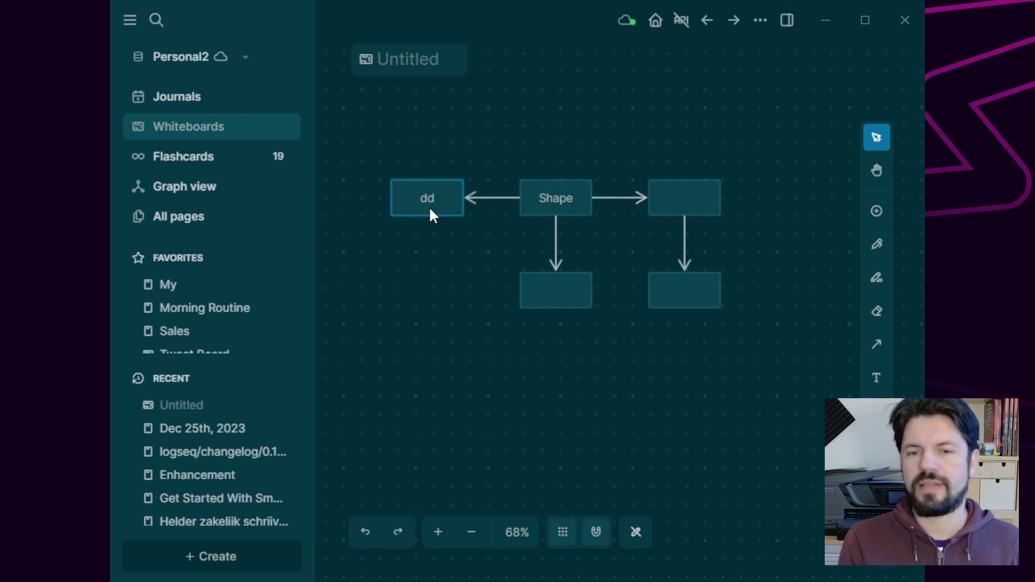
{"action": "left_click", "coordinate": [428, 241]}
{"action": "type", "text": "dd"}
{"action": "left_click", "coordinate": [449, 342]}
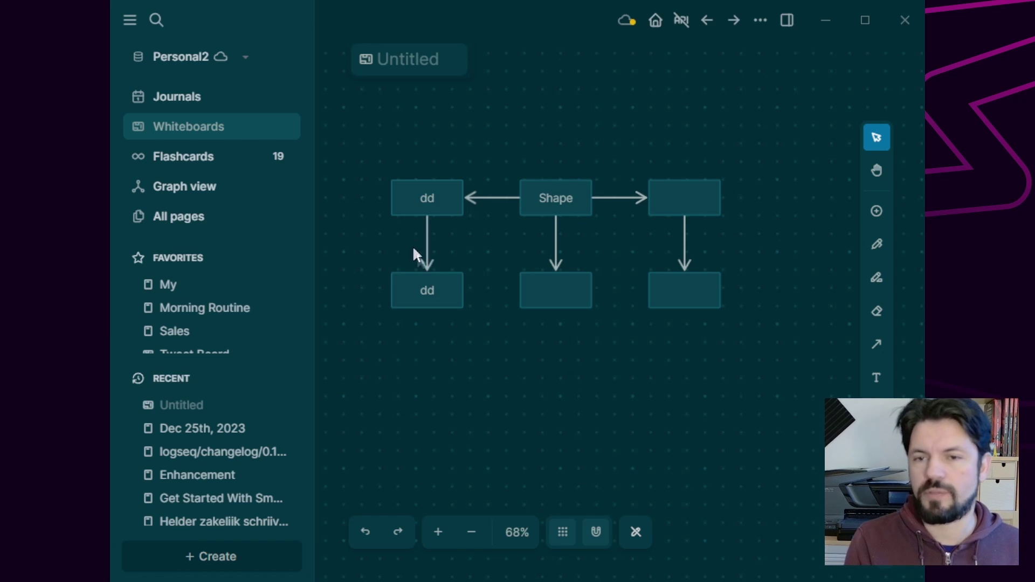
Return to the changelog journal, hide the left sidebar, and try a search for 'salt pepper'.
{"action": "left_click", "coordinate": [706, 21]}
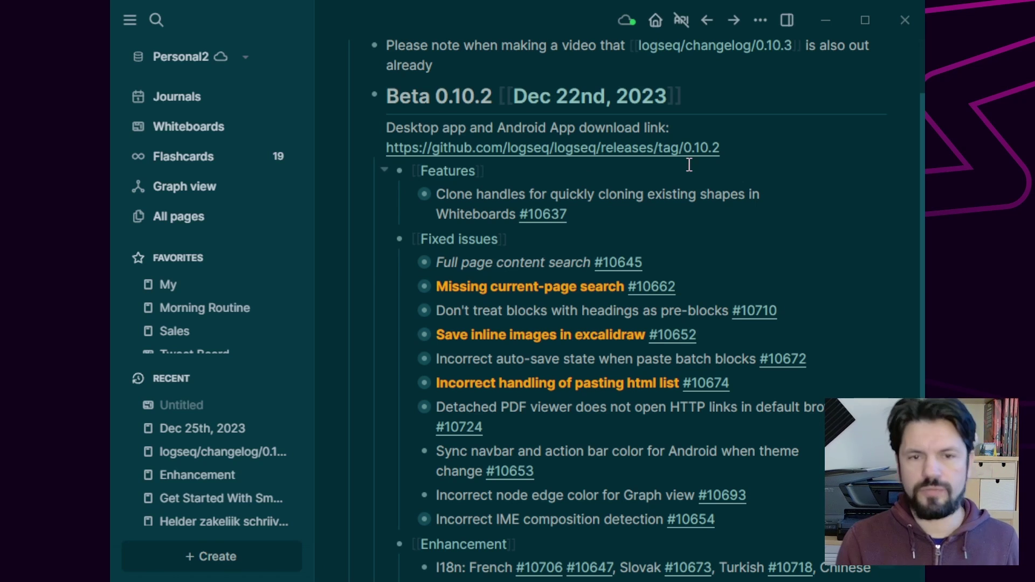
{"action": "left_click", "coordinate": [129, 20]}
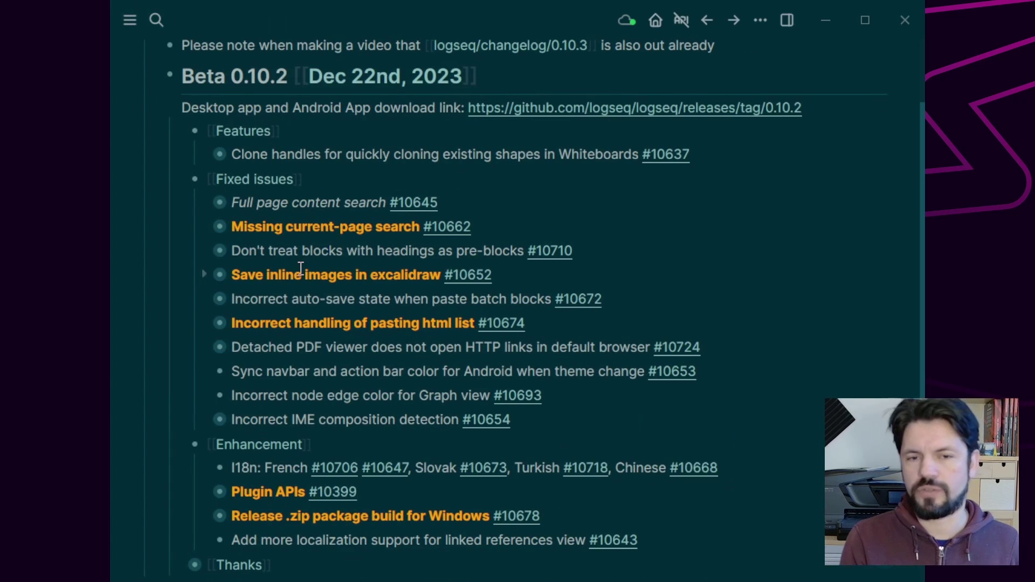
{"action": "key", "text": "ctrl+k"}
{"action": "type", "text": "salt pepper"}
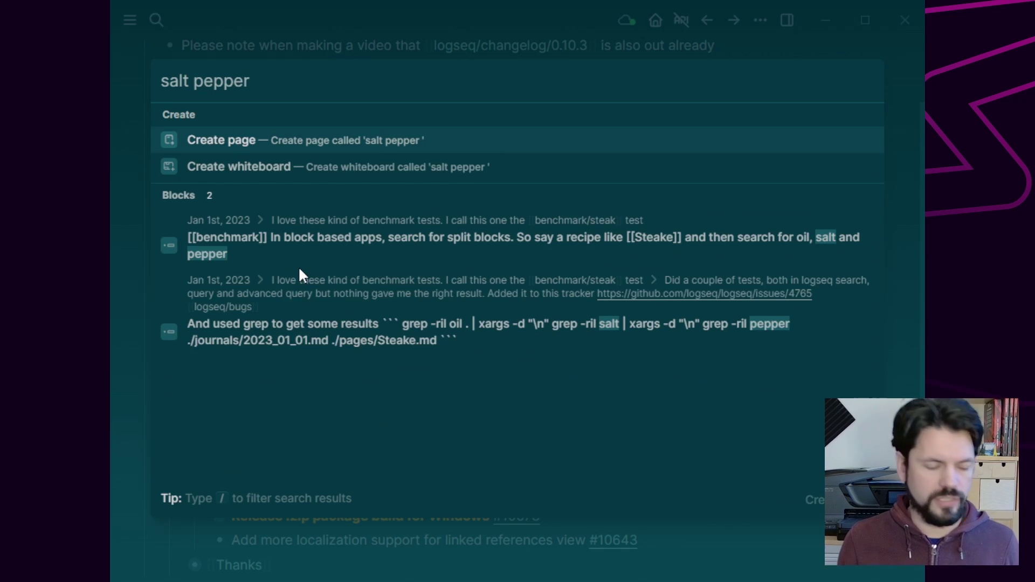
{"action": "key", "text": "Escape"}
{"action": "key", "text": "Escape"}
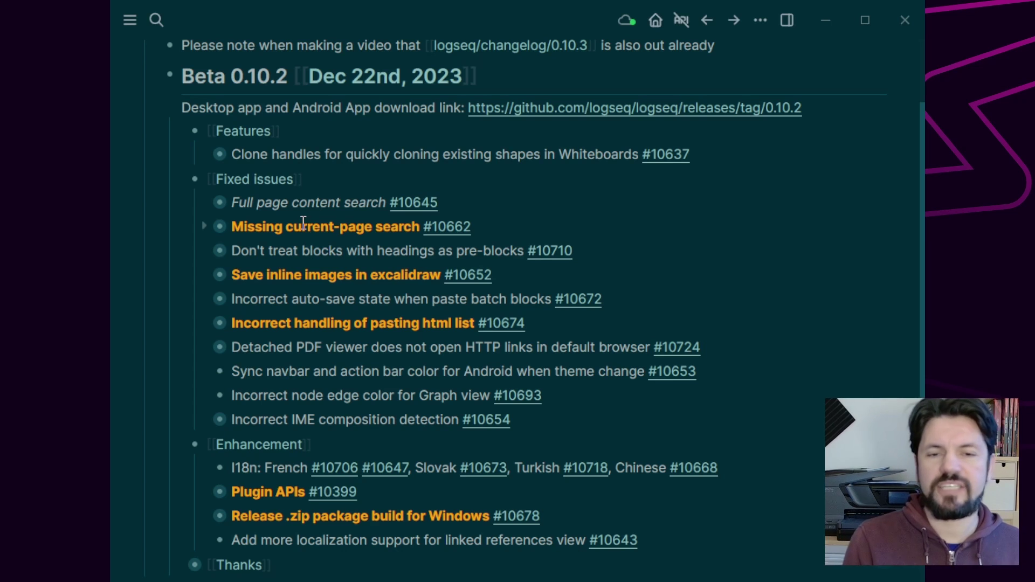
Zoom into the Missing current-page search #10662 block and try a current-page search for 'current'.
{"action": "left_click", "coordinate": [221, 227]}
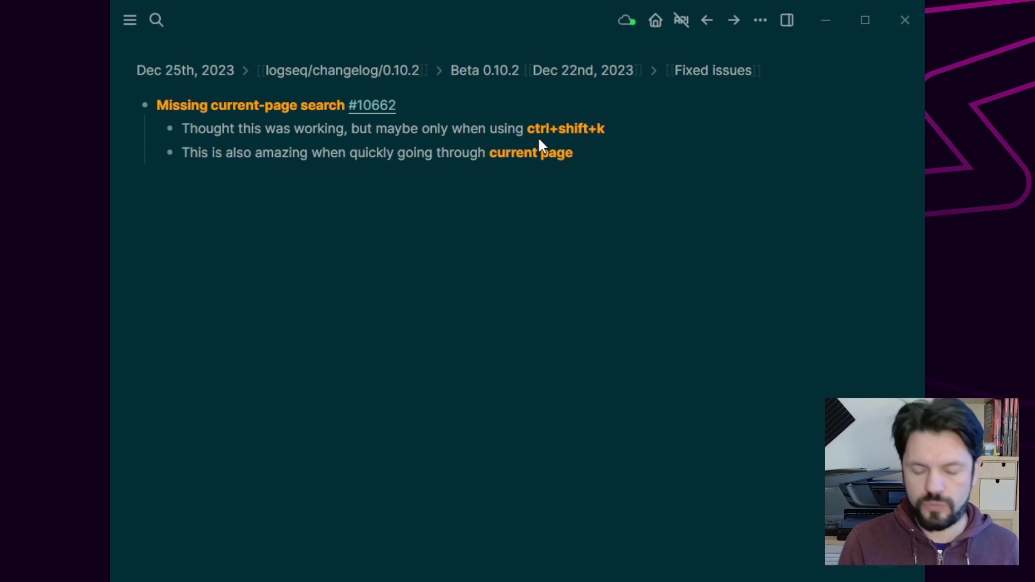
{"action": "key", "text": "ctrl+shift+k"}
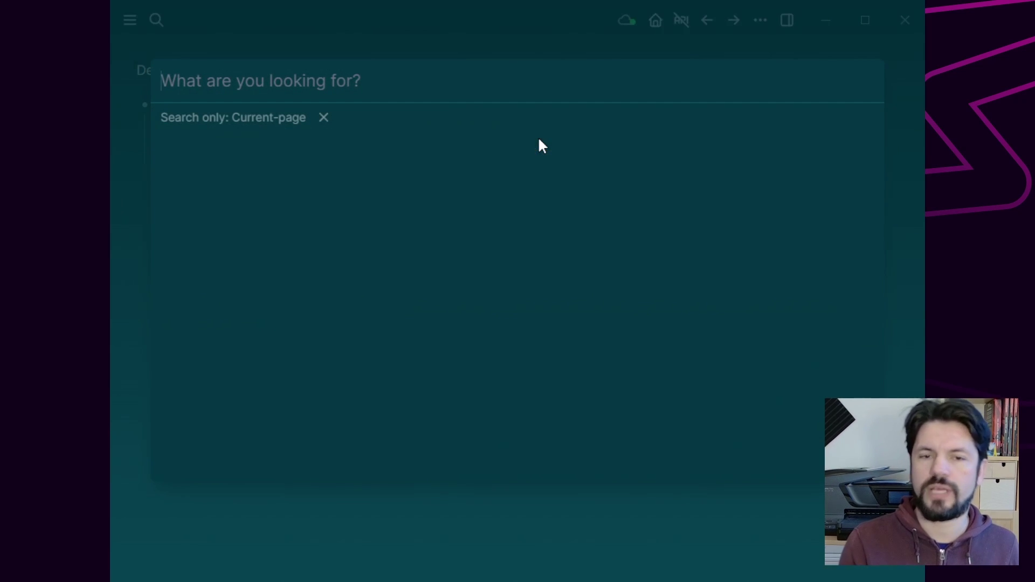
{"action": "key", "text": "BackSpace"}
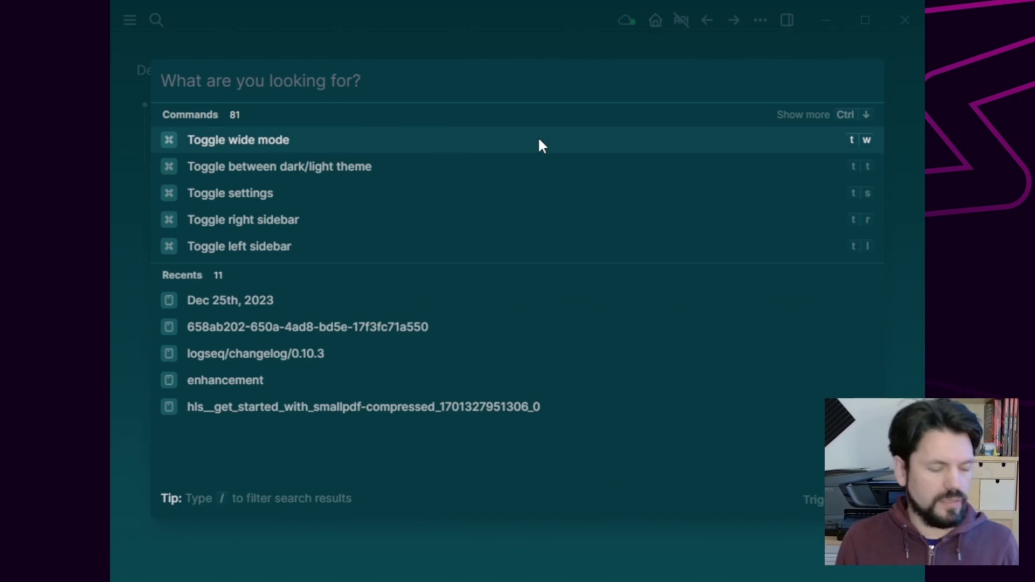
{"action": "key", "text": "Escape"}
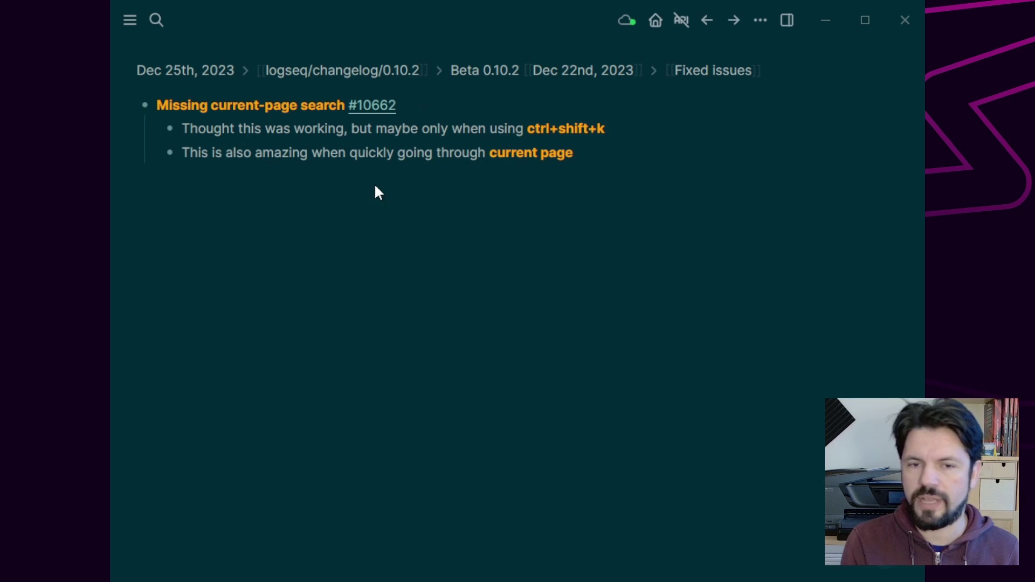
{"action": "key", "text": "ctrl+shift+k"}
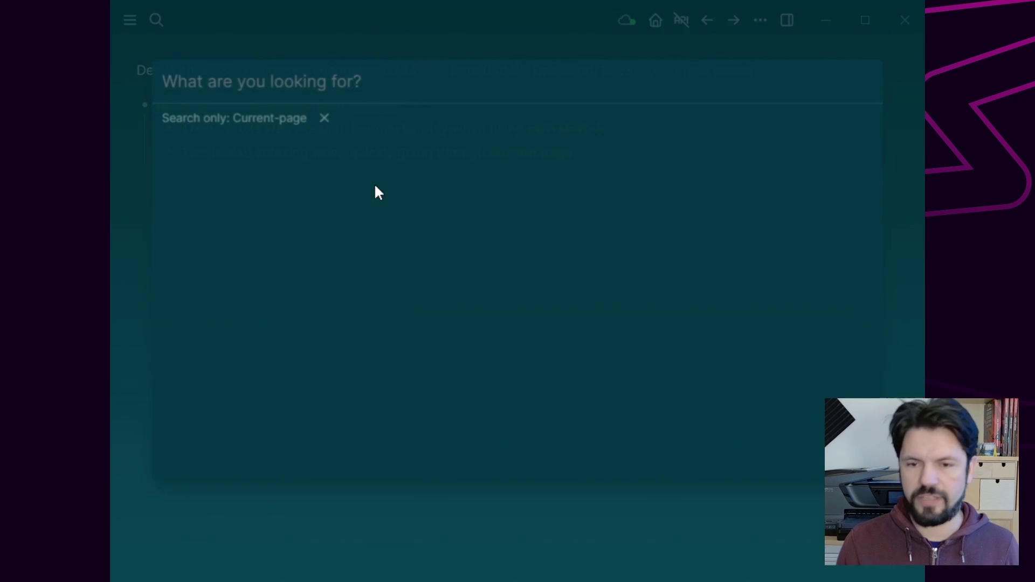
{"action": "type", "text": "current"}
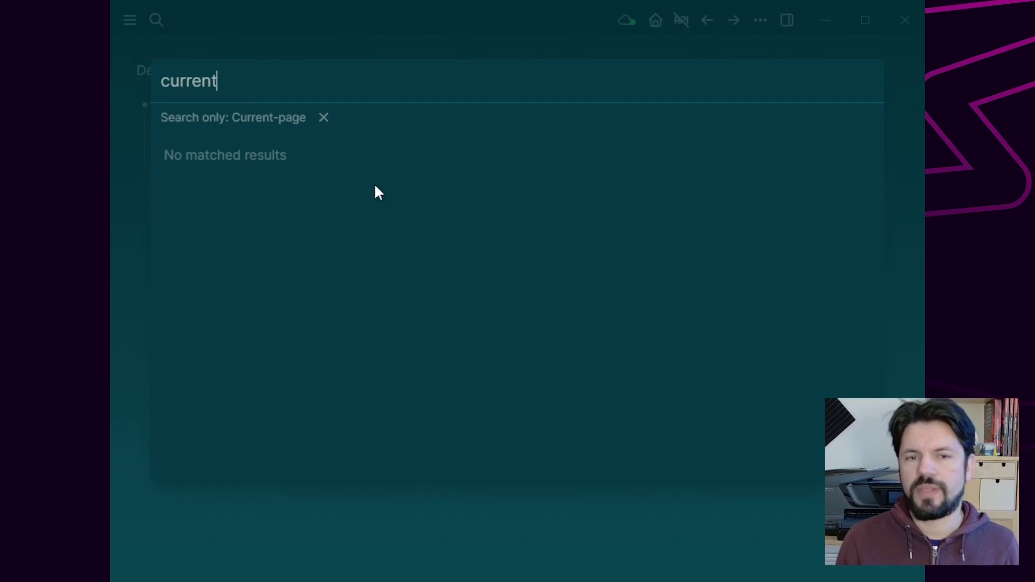
{"action": "key", "text": "ctrl+BackSpace"}
{"action": "key", "text": "BackSpace"}
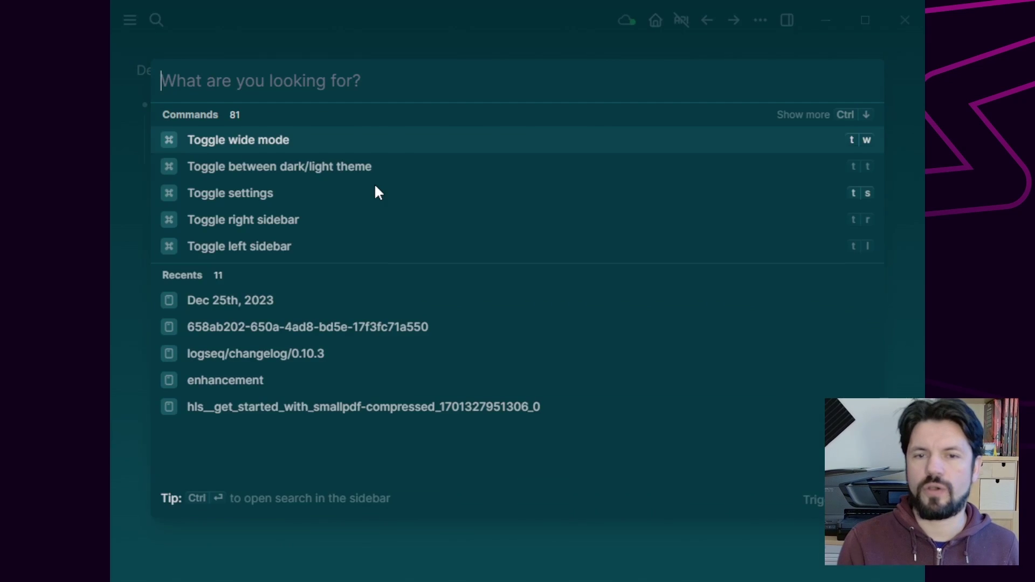
{"action": "key", "text": "Escape"}
On the full Dec 25th, 2023 journal, search the page for 'current' and open the matching note block.
{"action": "left_click", "coordinate": [185, 71]}
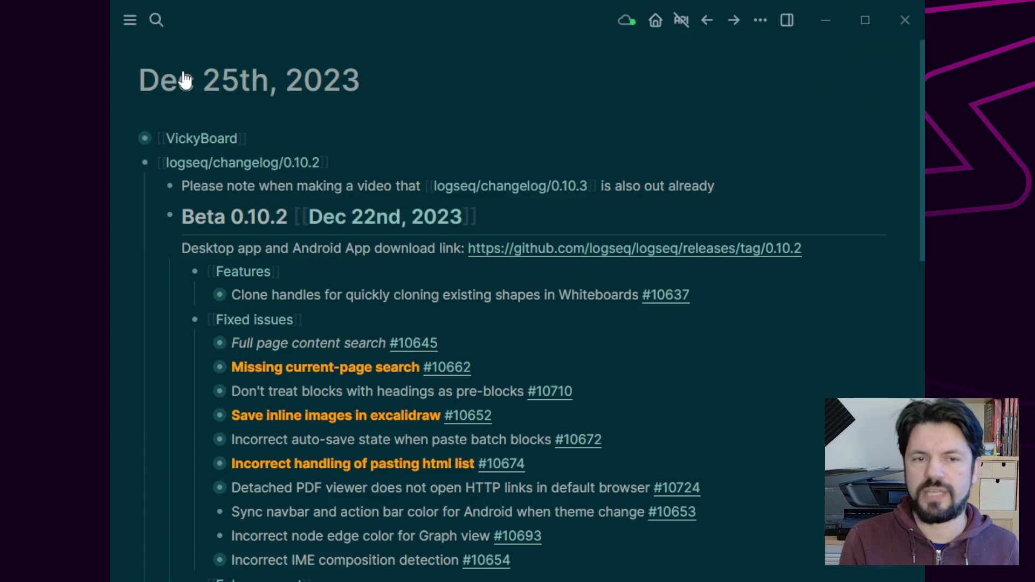
{"action": "key", "text": "ctrl+shift+k"}
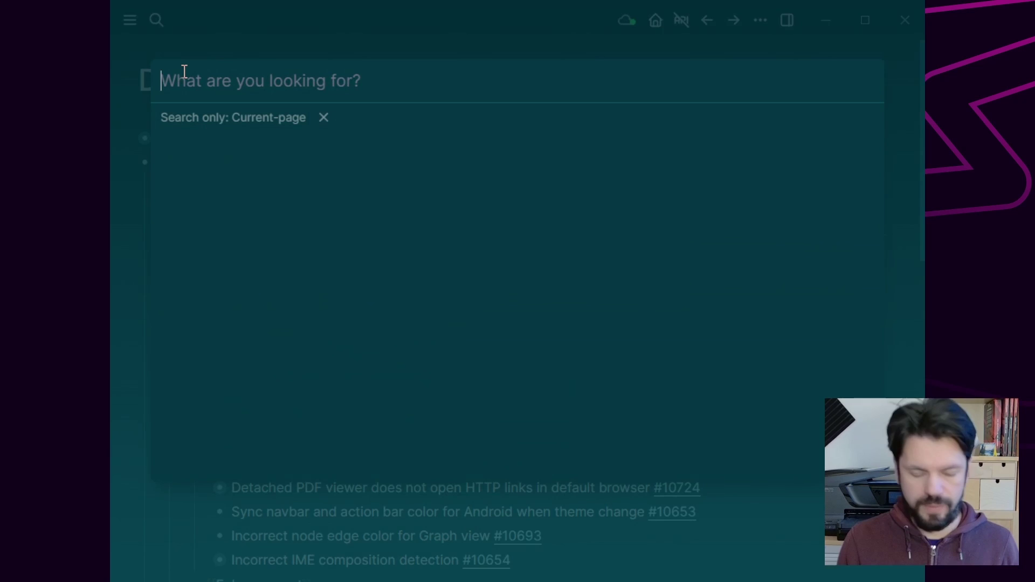
{"action": "type", "text": "current"}
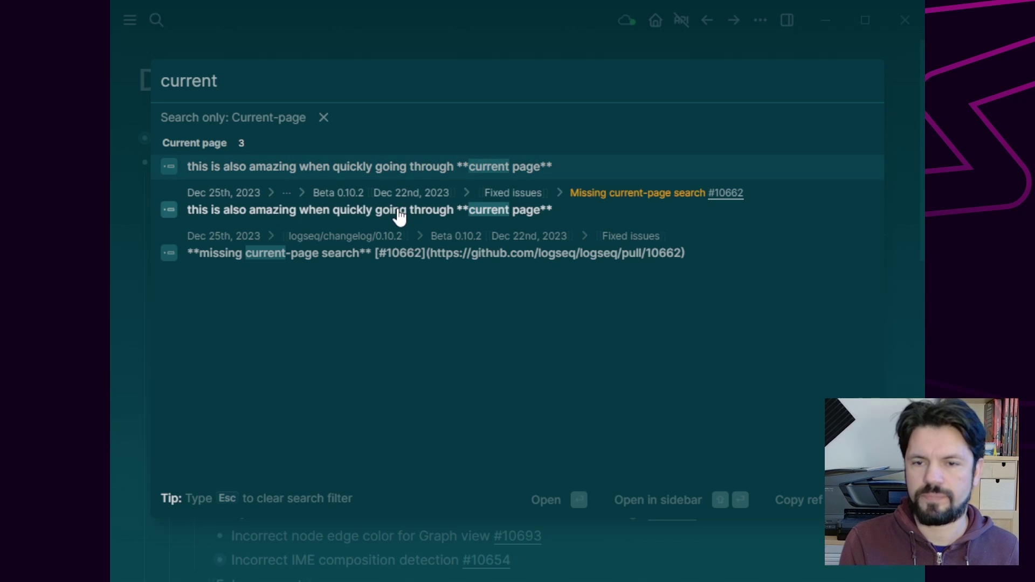
{"action": "left_click", "coordinate": [400, 214]}
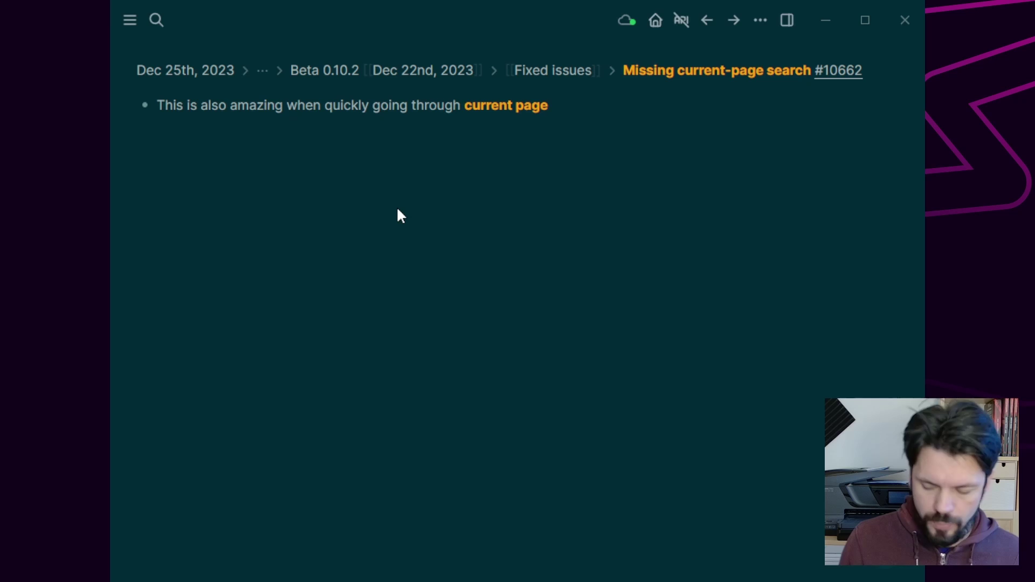
Search the graph for 'nocfre', open the Nocfree page and scroll through it.
{"action": "key", "text": "ctrl+k"}
{"action": "type", "text": "no"}
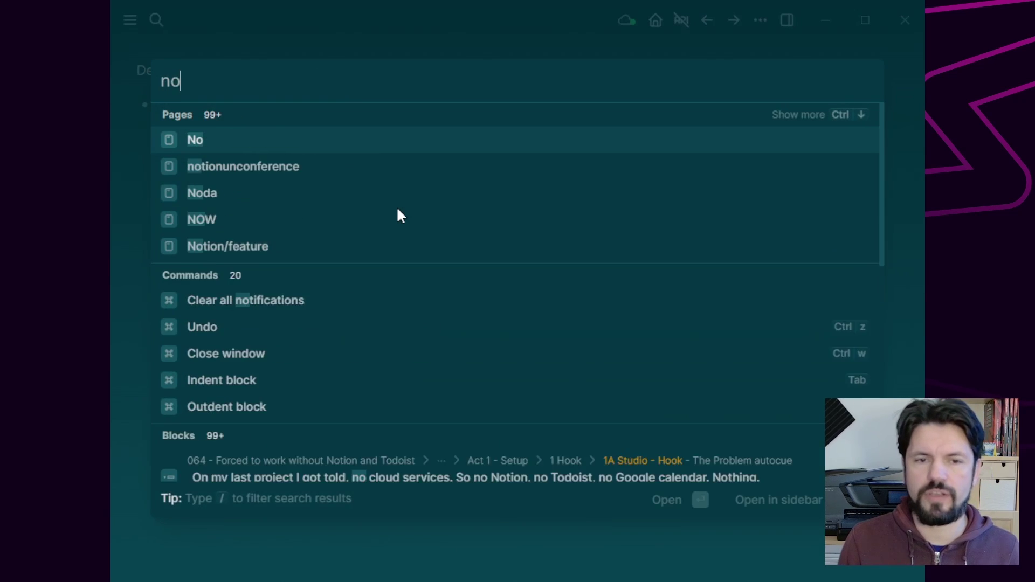
{"action": "type", "text": "cfre"}
{"action": "key", "text": "Return"}
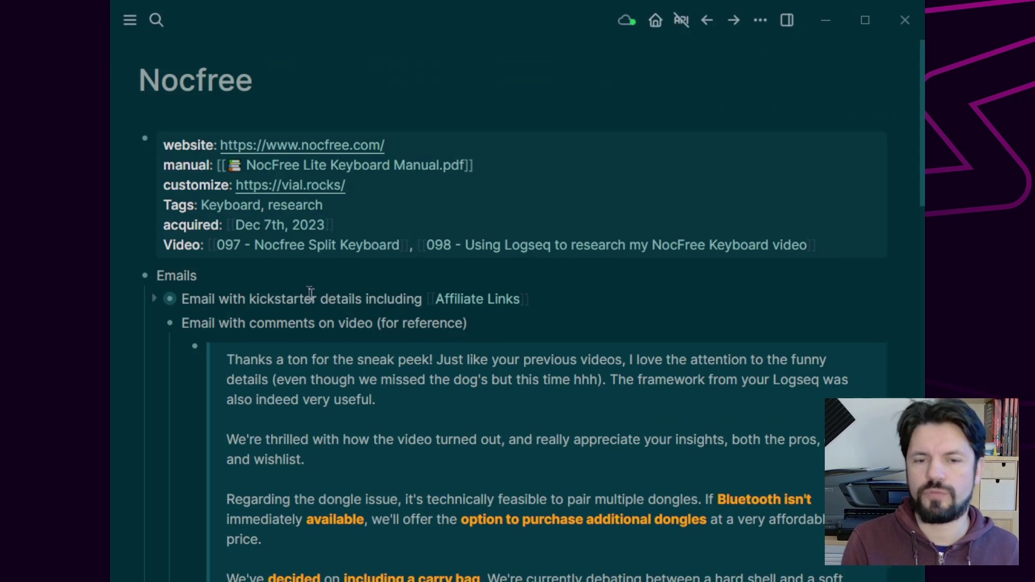
{"action": "scroll", "coordinate": [318, 313], "scroll_direction": "down", "scroll_amount": 5}
{"action": "scroll", "coordinate": [329, 333], "scroll_direction": "down", "scroll_amount": 5}
{"action": "scroll", "coordinate": [331, 340], "scroll_direction": "down", "scroll_amount": 5}
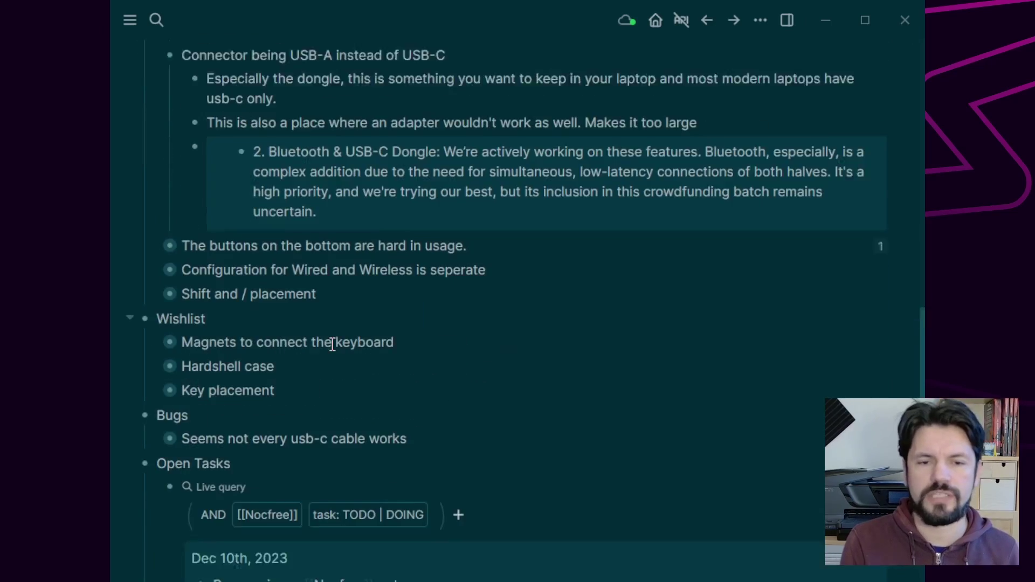
{"action": "scroll", "coordinate": [343, 378], "scroll_direction": "down", "scroll_amount": 3}
{"action": "scroll", "coordinate": [343, 367], "scroll_direction": "up", "scroll_amount": 10}
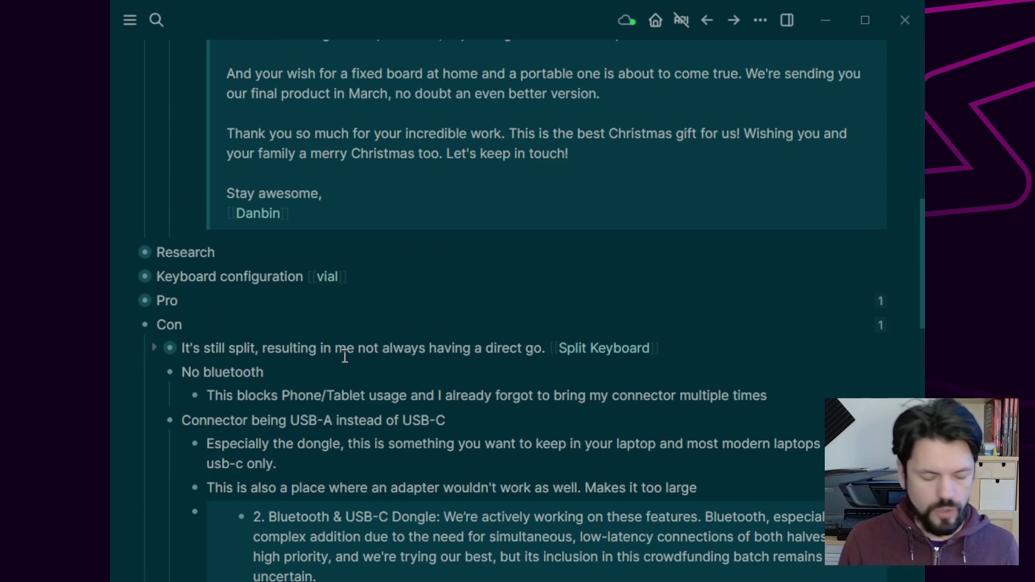
Search the Nocfree page for 'pro', then for 'con', and jump to the Con block.
{"action": "key", "text": "ctrl+shift+k"}
{"action": "type", "text": "pro"}
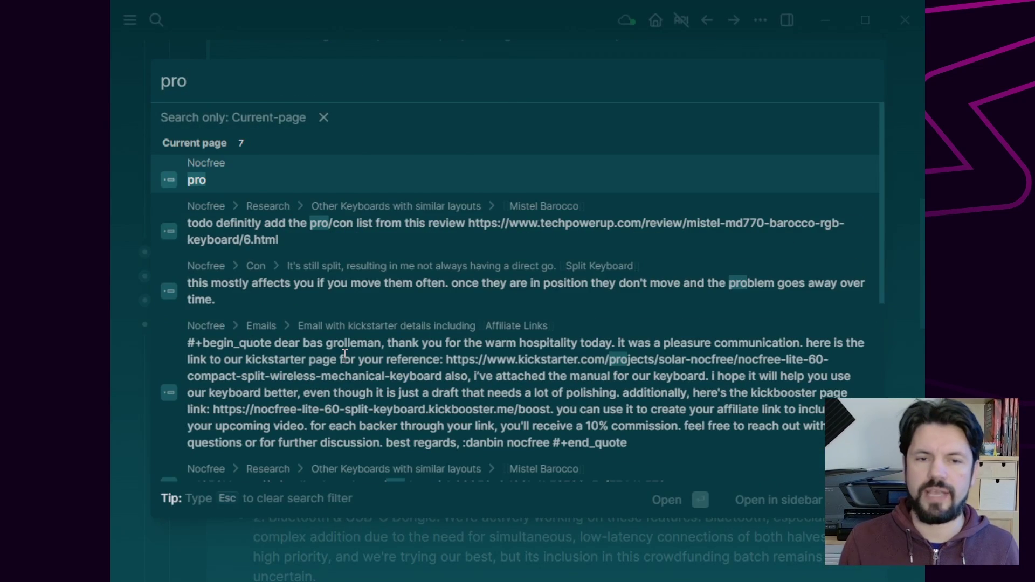
{"action": "key", "text": "Escape"}
{"action": "key", "text": "ctrl+shift+k"}
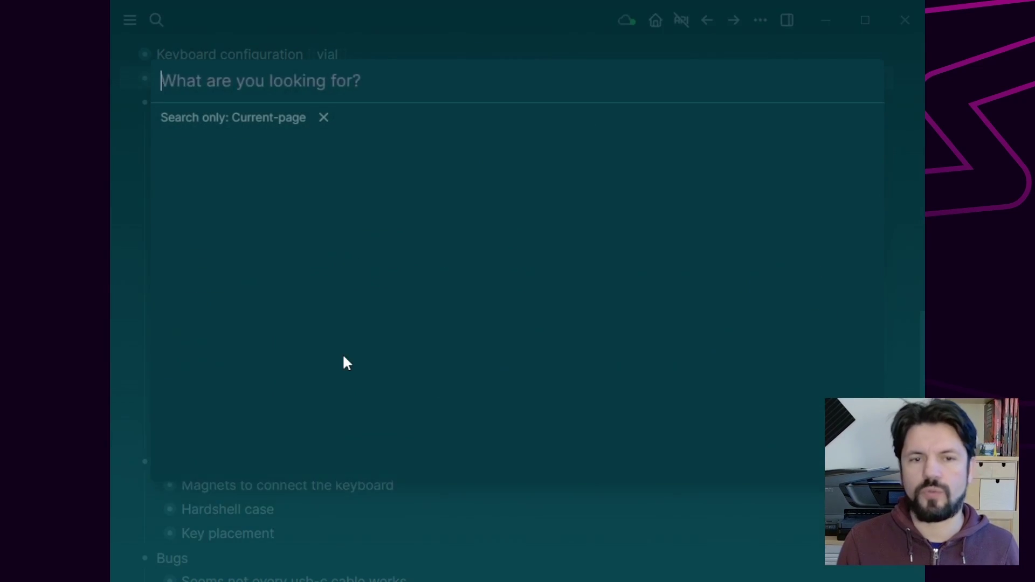
{"action": "type", "text": "con"}
{"action": "key", "text": "Return"}
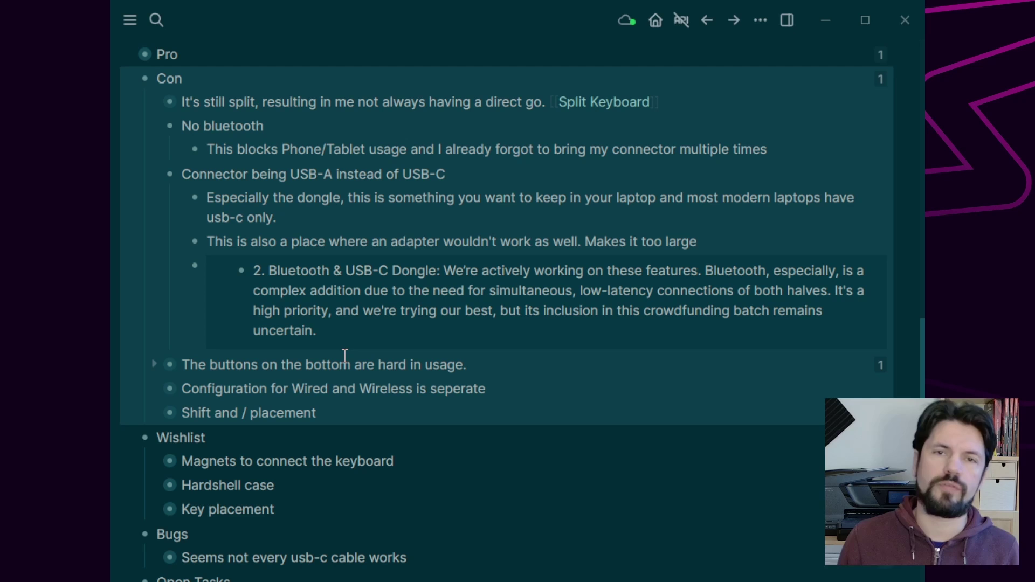
{"action": "scroll", "coordinate": [646, 228], "scroll_direction": "up", "scroll_amount": 10}
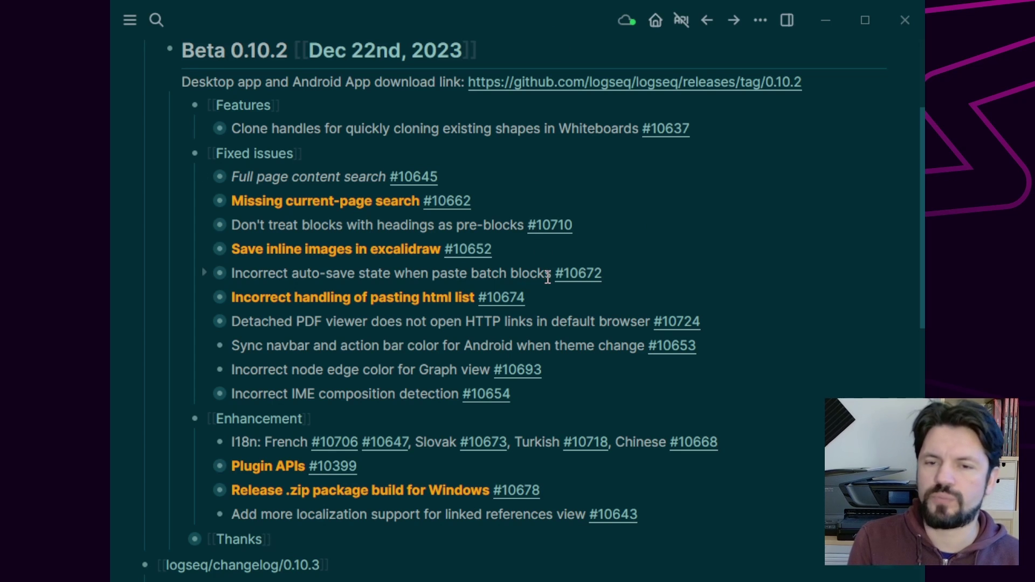
Review pull request #10710 on GitHub, then back in Logseq edit down to the auto-save block.
{"action": "left_click", "coordinate": [559, 226]}
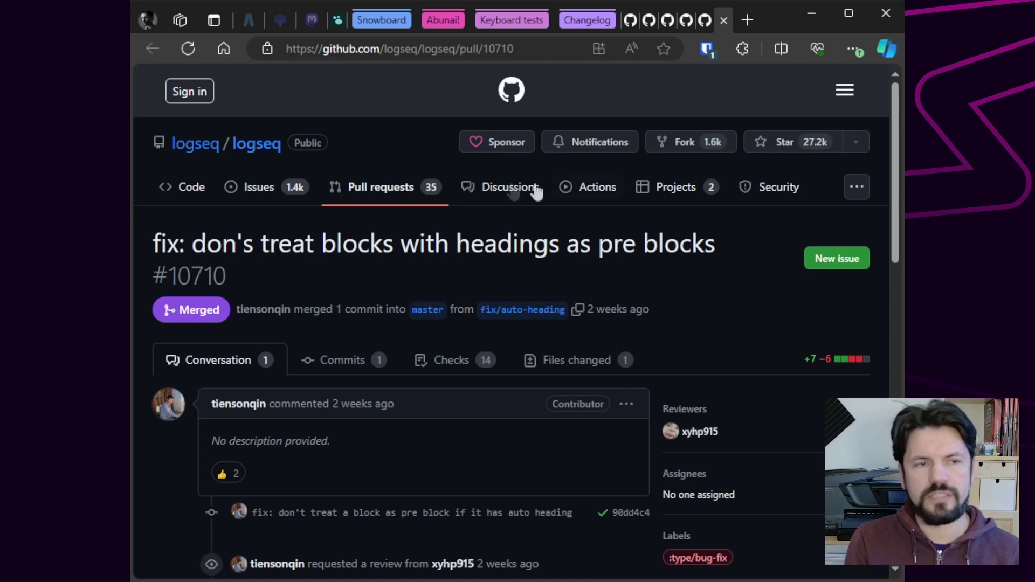
{"action": "scroll", "coordinate": [485, 326], "scroll_direction": "down", "scroll_amount": 5}
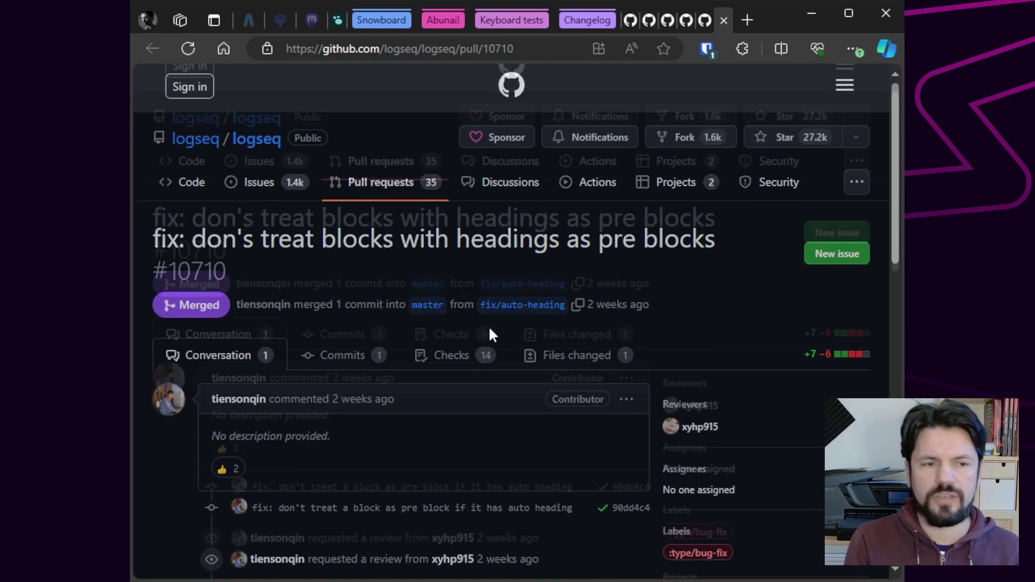
{"action": "scroll", "coordinate": [487, 342], "scroll_direction": "up", "scroll_amount": 3}
{"action": "scroll", "coordinate": [487, 341], "scroll_direction": "down", "scroll_amount": 5}
{"action": "scroll", "coordinate": [491, 342], "scroll_direction": "up", "scroll_amount": 3}
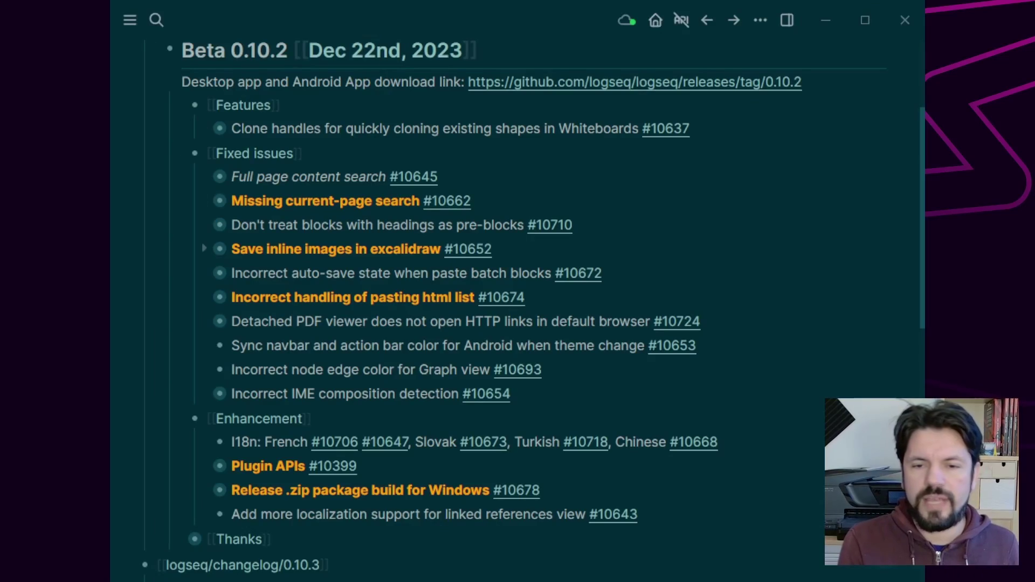
{"action": "left_click", "coordinate": [296, 249]}
{"action": "key", "text": "Down"}
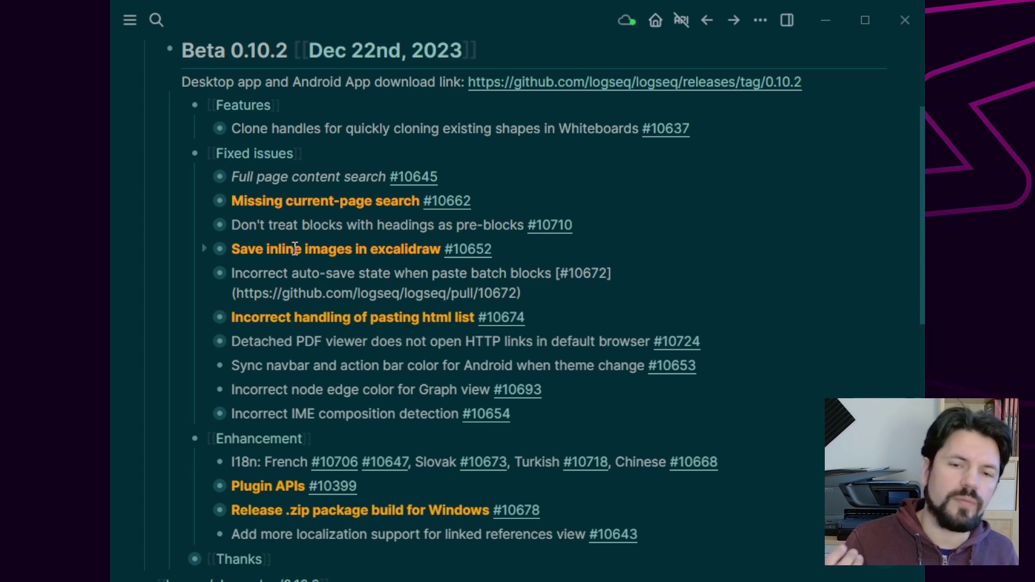
Stop editing so the auto-save block renders its #10672 link normally.
{"action": "key", "text": "Escape"}
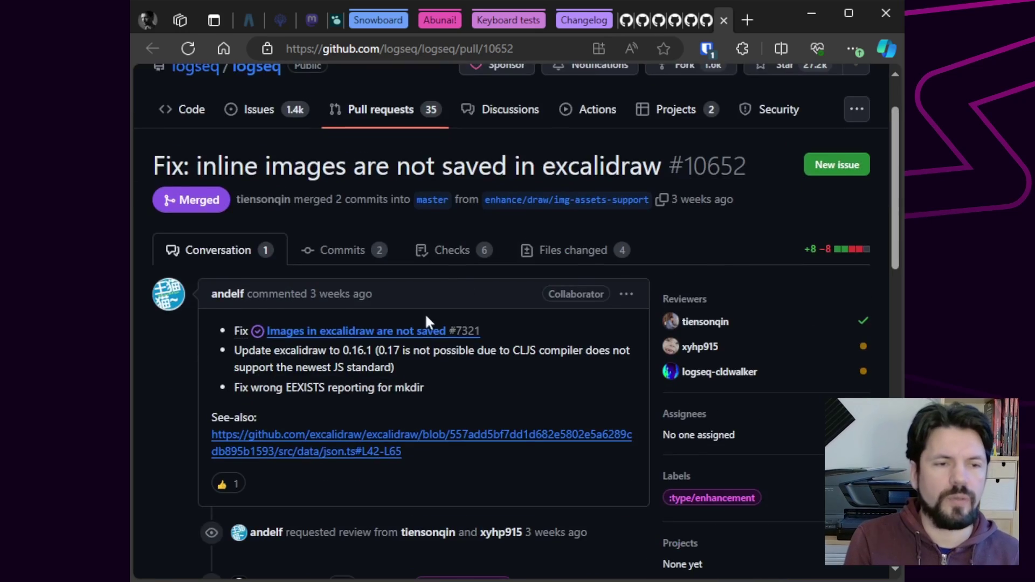
Open issue #7321 from the #10652 pull request description and scroll through it.
{"action": "scroll", "coordinate": [388, 341], "scroll_direction": "up", "scroll_amount": 5}
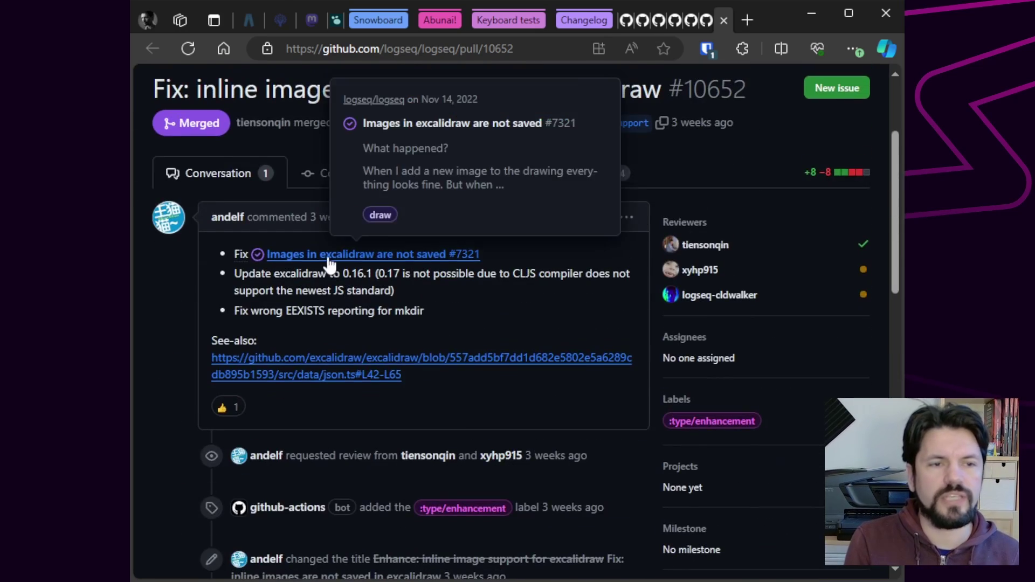
{"action": "left_click", "coordinate": [350, 254]}
{"action": "scroll", "coordinate": [493, 302], "scroll_direction": "down", "scroll_amount": 8}
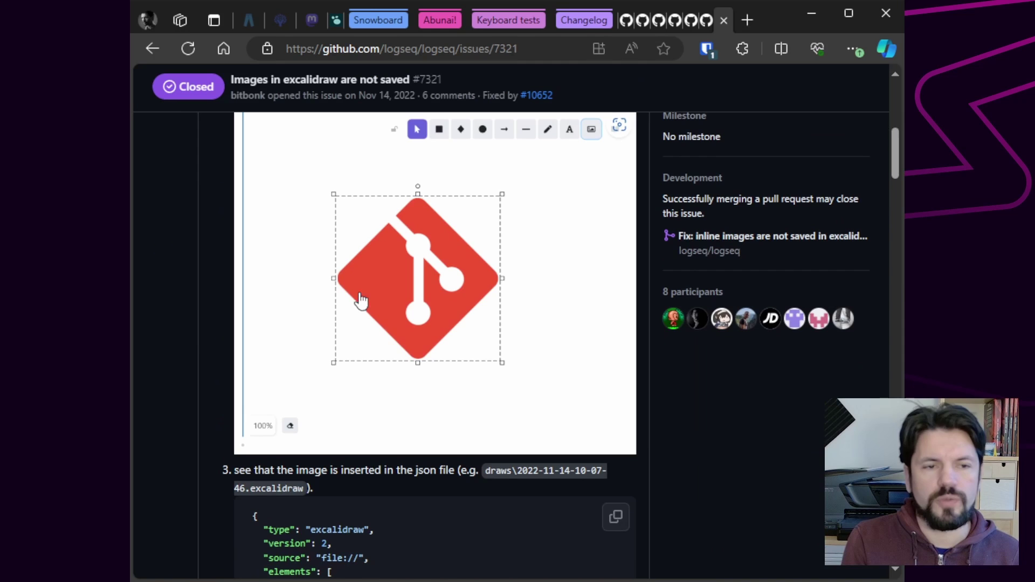
{"action": "scroll", "coordinate": [485, 324], "scroll_direction": "down", "scroll_amount": 2}
{"action": "scroll", "coordinate": [501, 327], "scroll_direction": "down", "scroll_amount": 15}
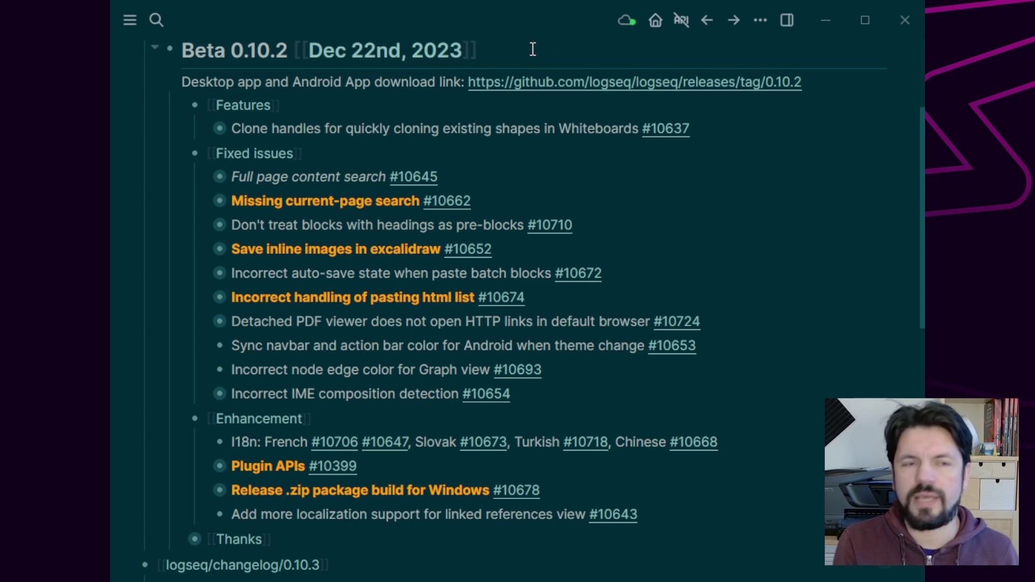
{"action": "left_click", "coordinate": [220, 273]}
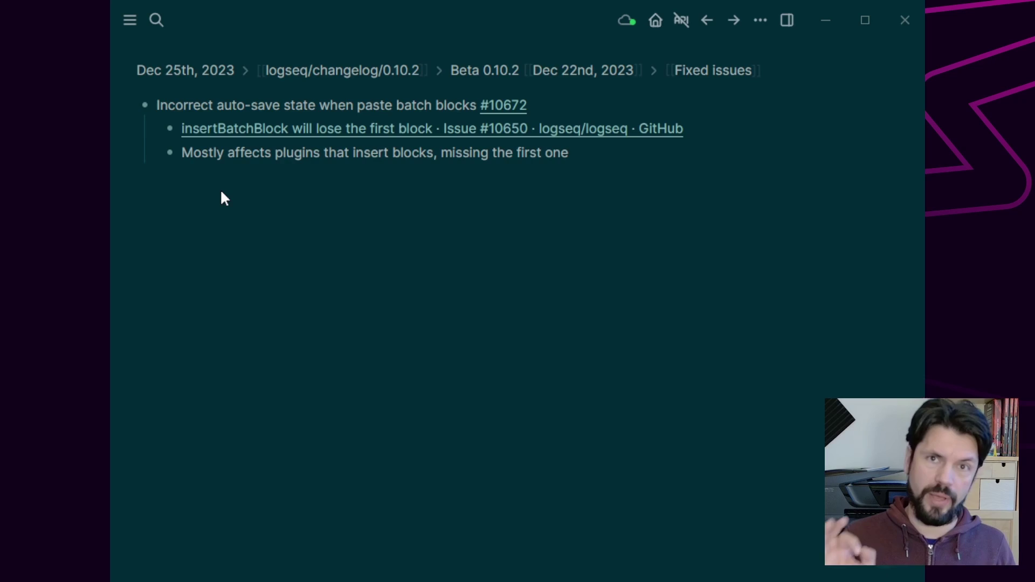
{"action": "key", "text": "ctrl+bracketleft"}
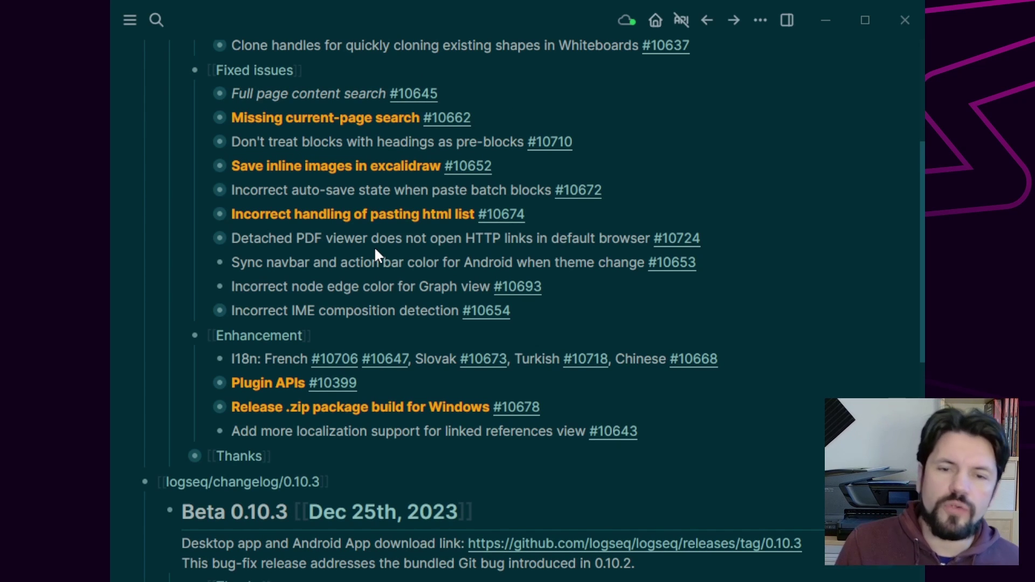
{"action": "left_click", "coordinate": [219, 216]}
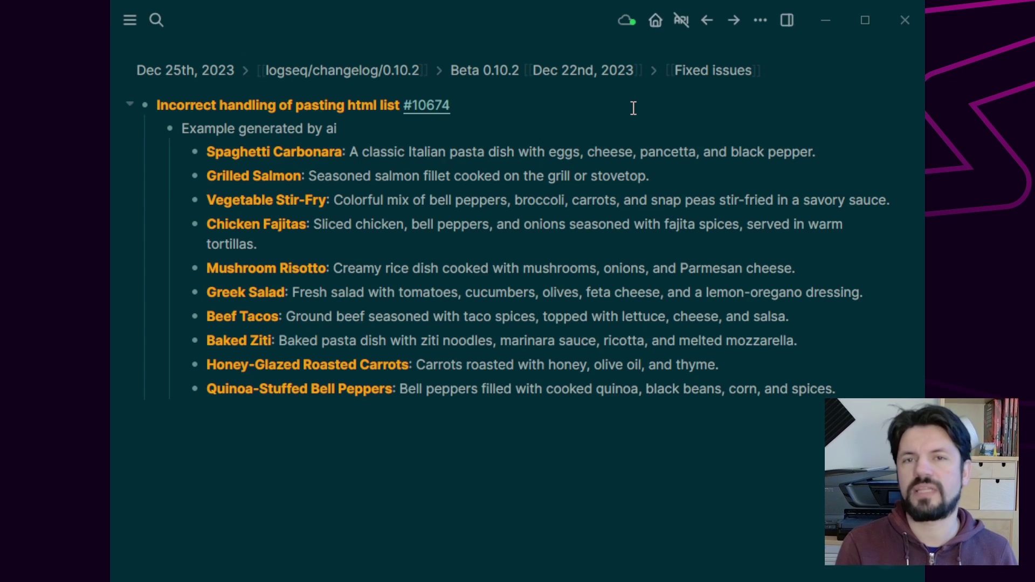
{"action": "left_click", "coordinate": [706, 22]}
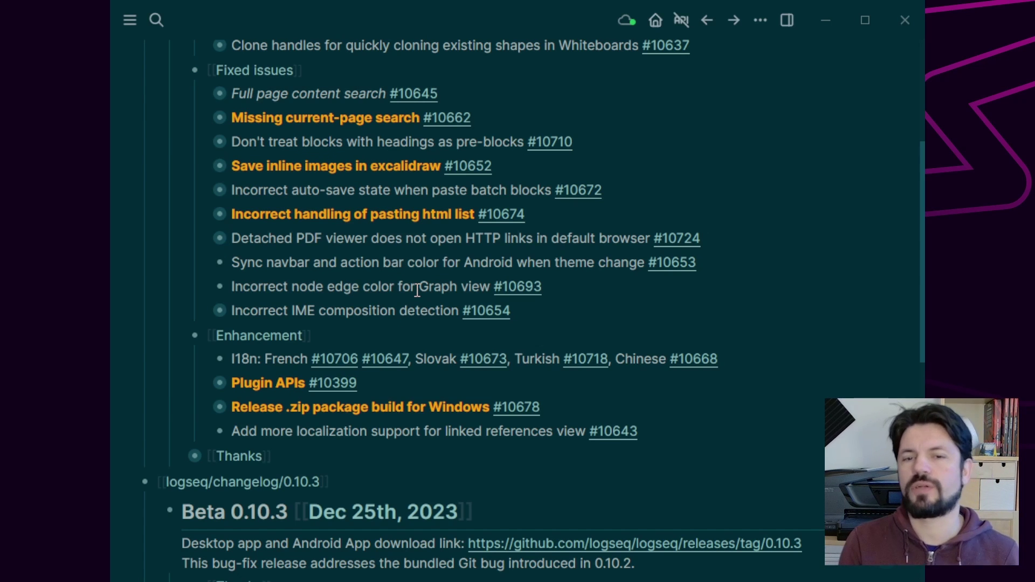
Zoom into the Detached PDF viewer block and open the smallpdf-compressed PDF at its highlight.
{"action": "left_click", "coordinate": [219, 238]}
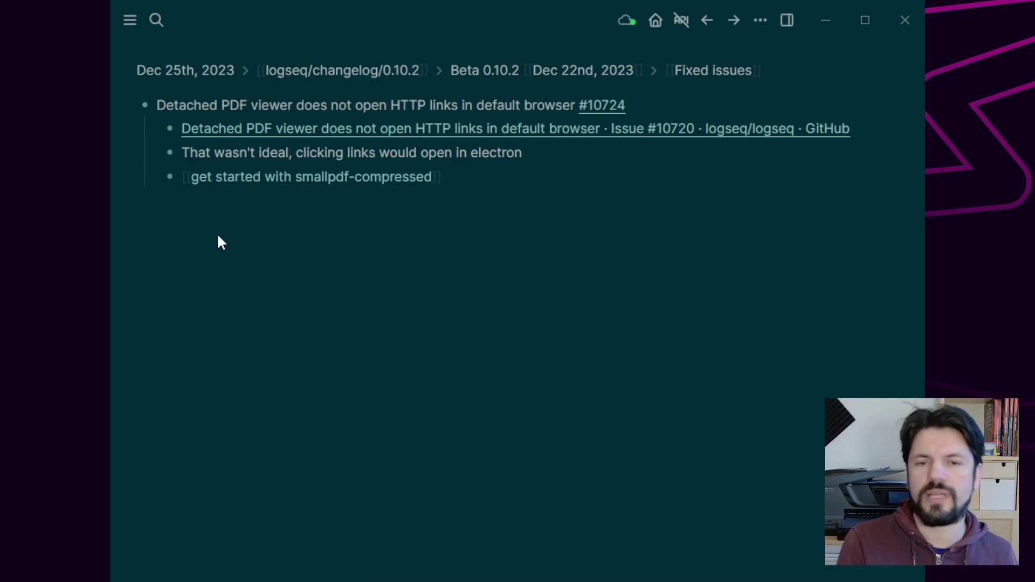
{"action": "left_click", "coordinate": [246, 179]}
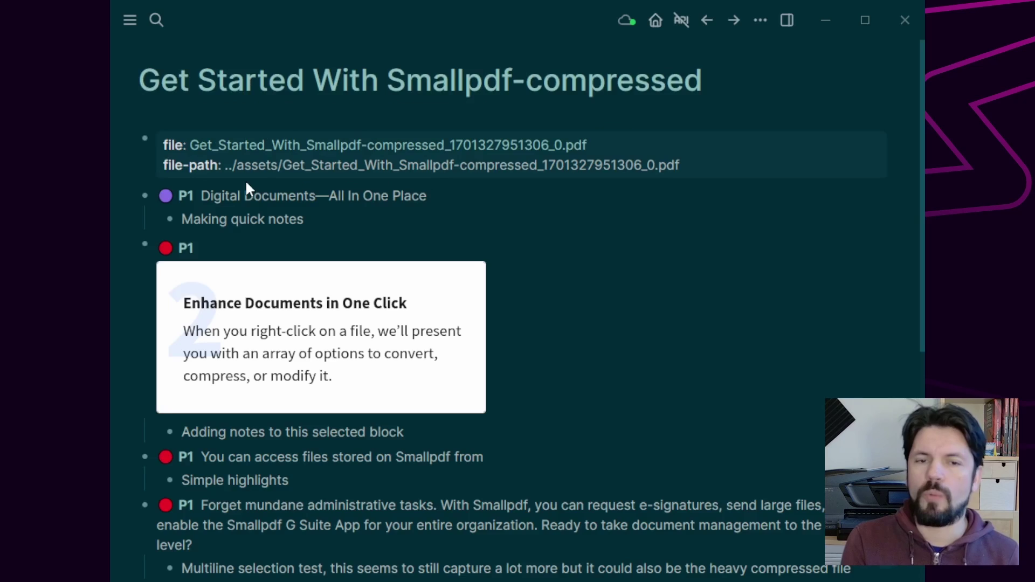
{"action": "left_click", "coordinate": [340, 310]}
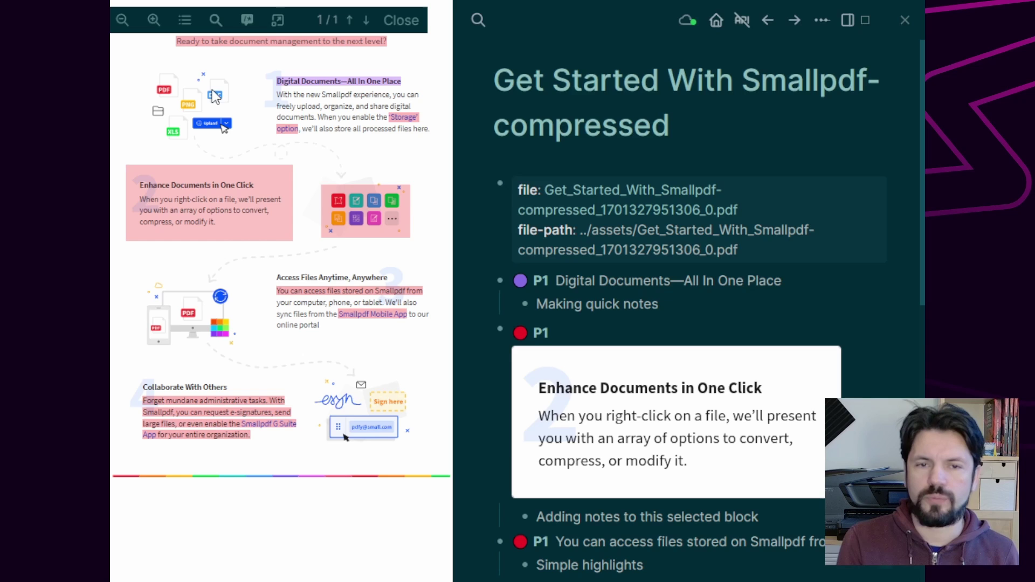
Pop the PDF into its own window, follow the Smallpdf Mobile App link, then return to Logseq.
{"action": "left_click", "coordinate": [272, 22]}
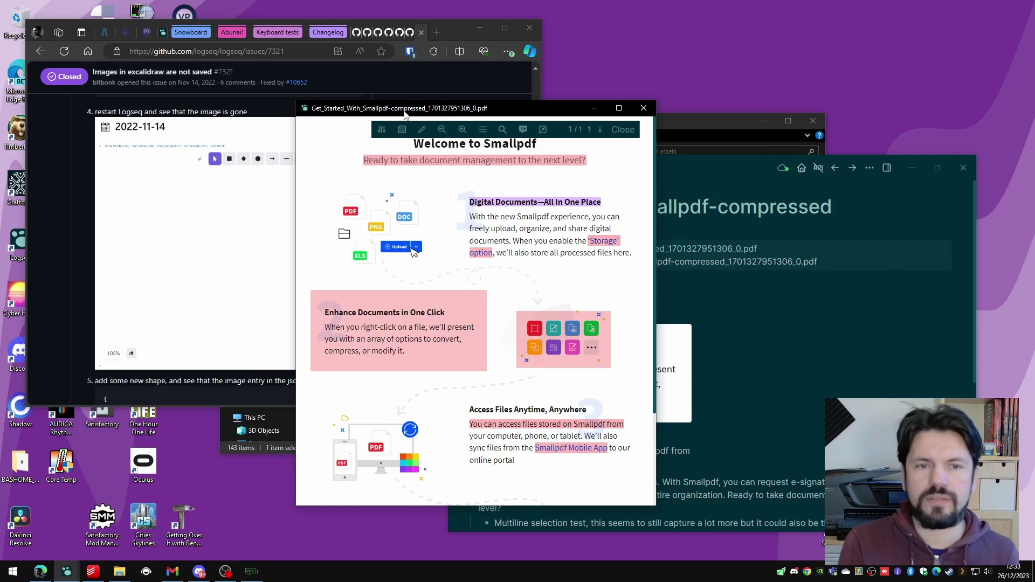
{"action": "left_click_drag", "start_coordinate": [462, 109], "coordinate": [285, 116]}
{"action": "scroll", "coordinate": [395, 405], "scroll_direction": "down", "scroll_amount": 3}
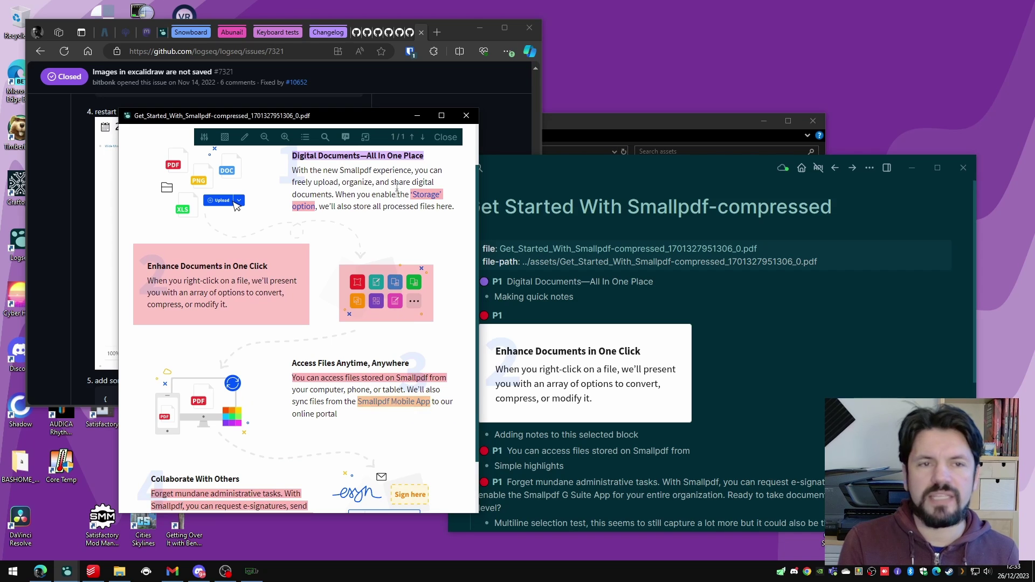
{"action": "left_click", "coordinate": [399, 401]}
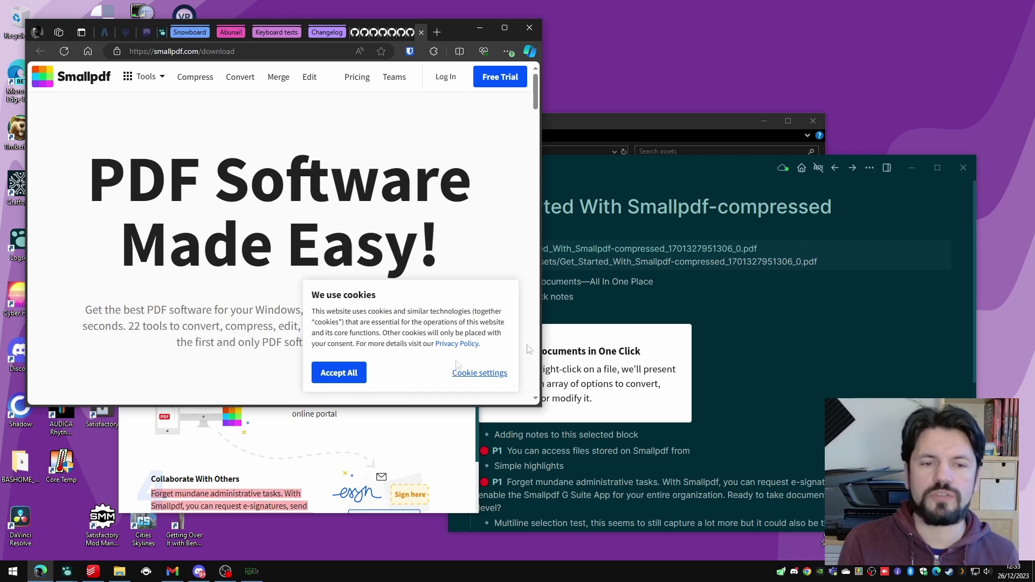
{"action": "left_click", "coordinate": [733, 174]}
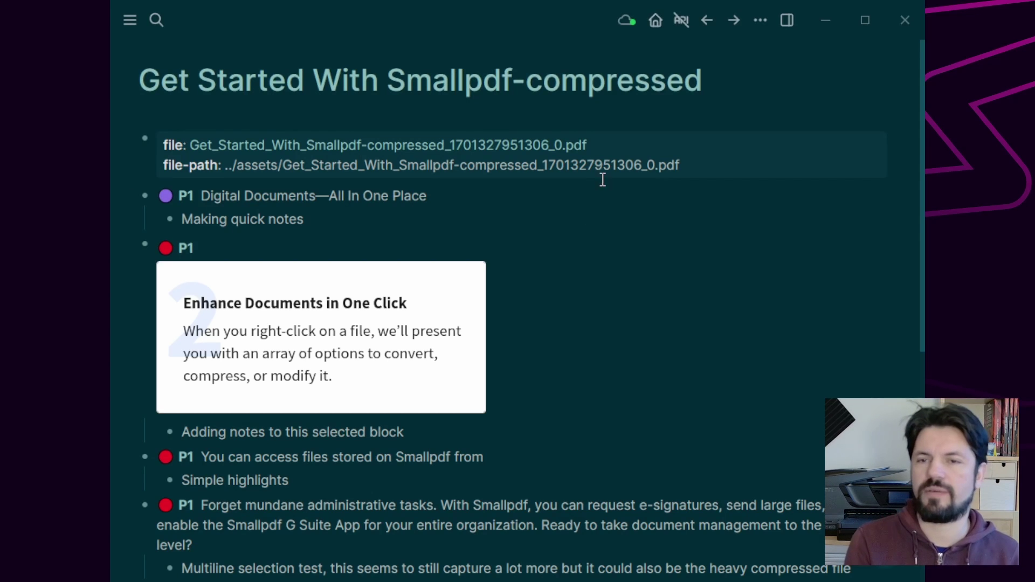
Go back to the full Dec 25th, 2023 journal and scroll to the 0.10.2 fixed issues.
{"action": "left_click", "coordinate": [704, 26]}
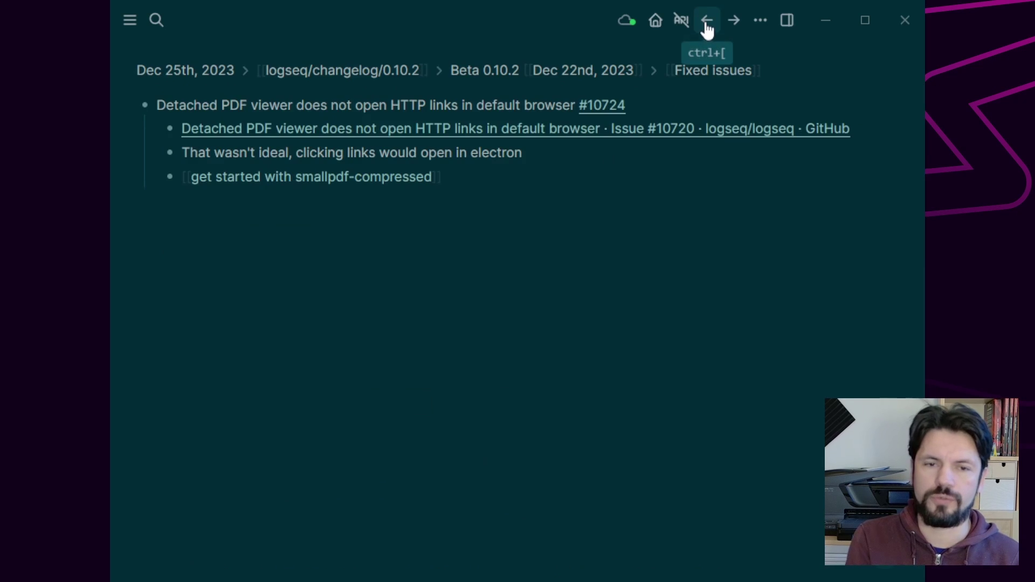
{"action": "left_click", "coordinate": [706, 27]}
{"action": "scroll", "coordinate": [412, 258], "scroll_direction": "down", "scroll_amount": 3}
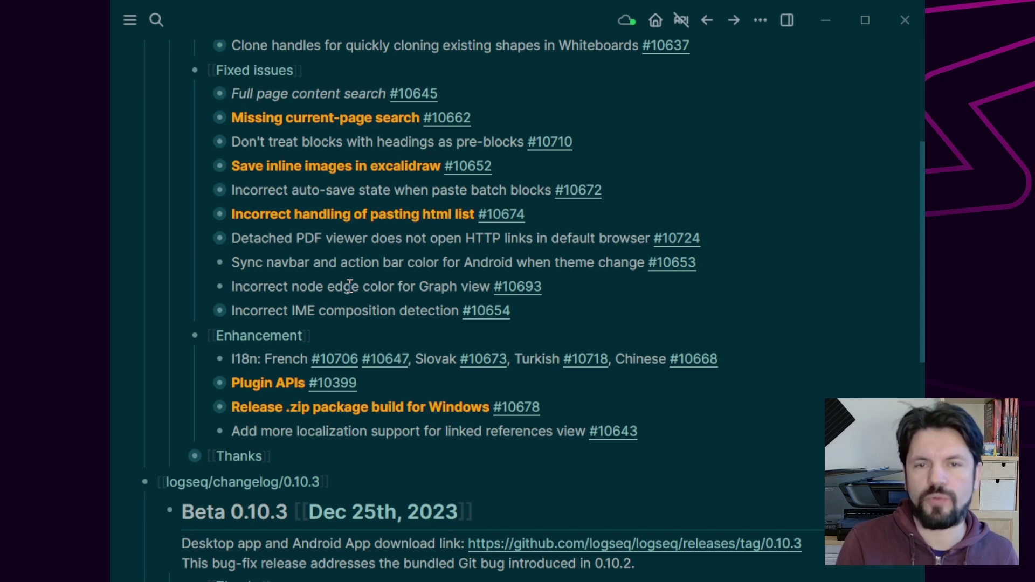
{"action": "scroll", "coordinate": [356, 305], "scroll_direction": "down", "scroll_amount": 2}
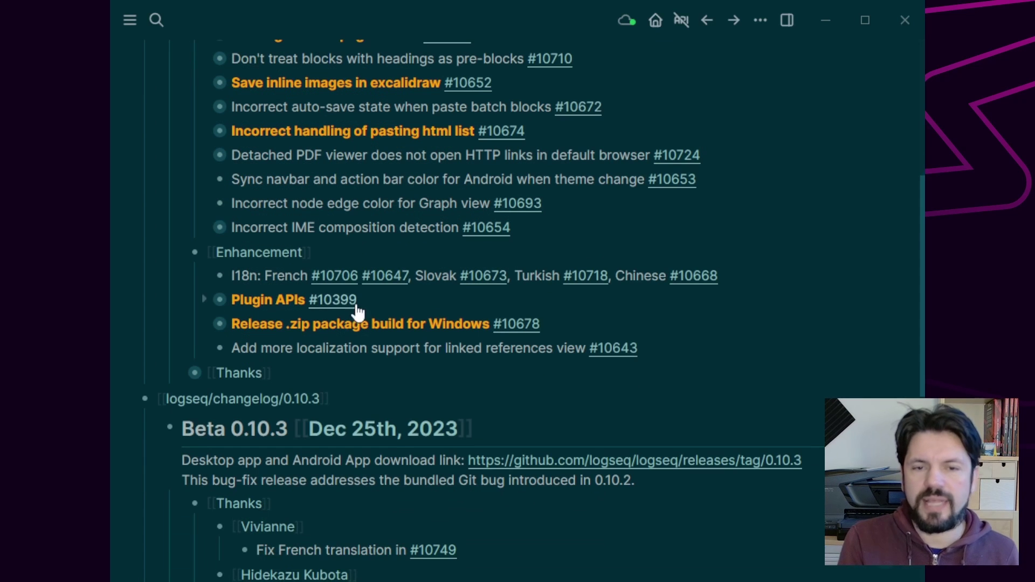
{"action": "left_click", "coordinate": [353, 226]}
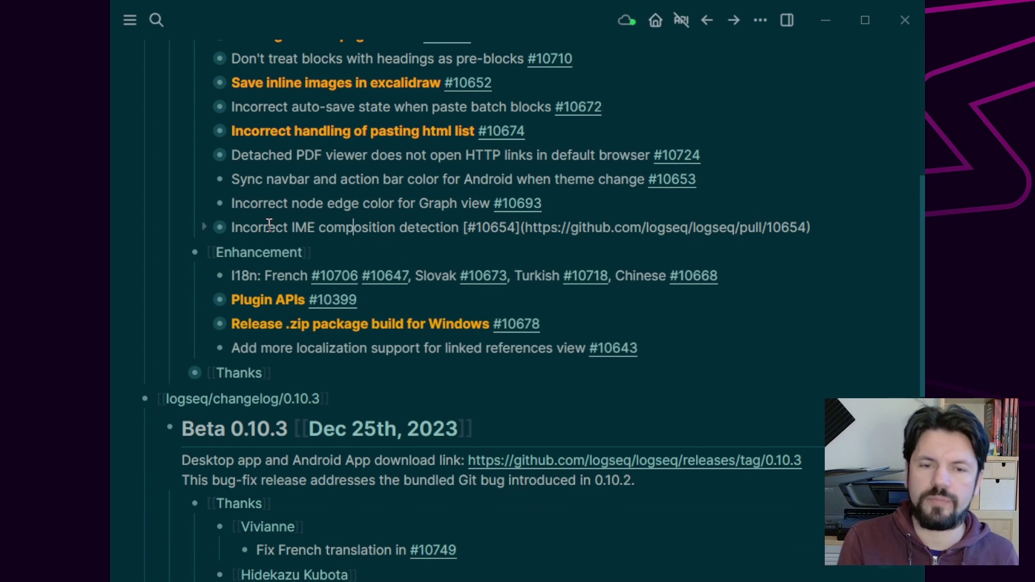
{"action": "left_click", "coordinate": [220, 228]}
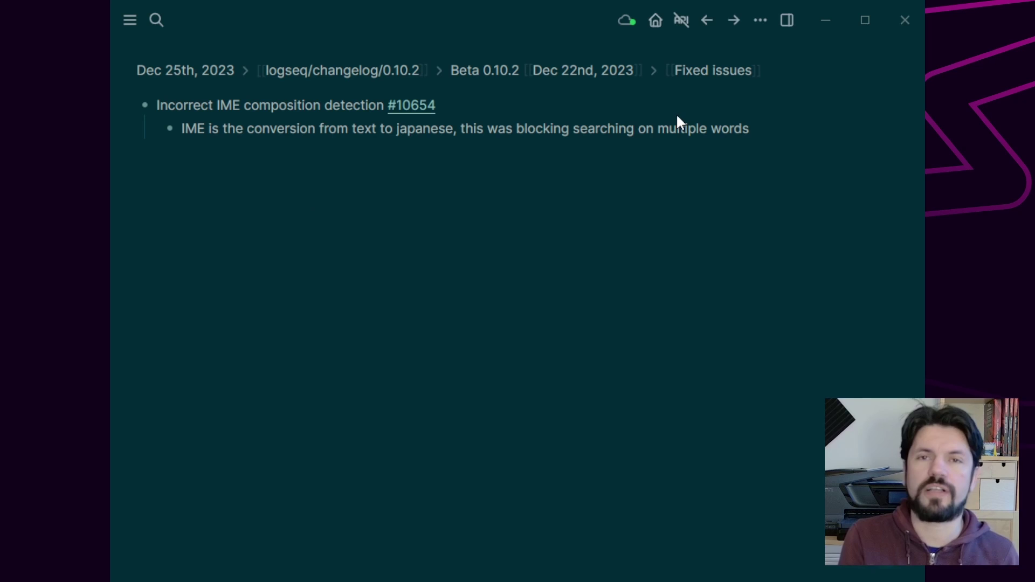
{"action": "left_click", "coordinate": [707, 20]}
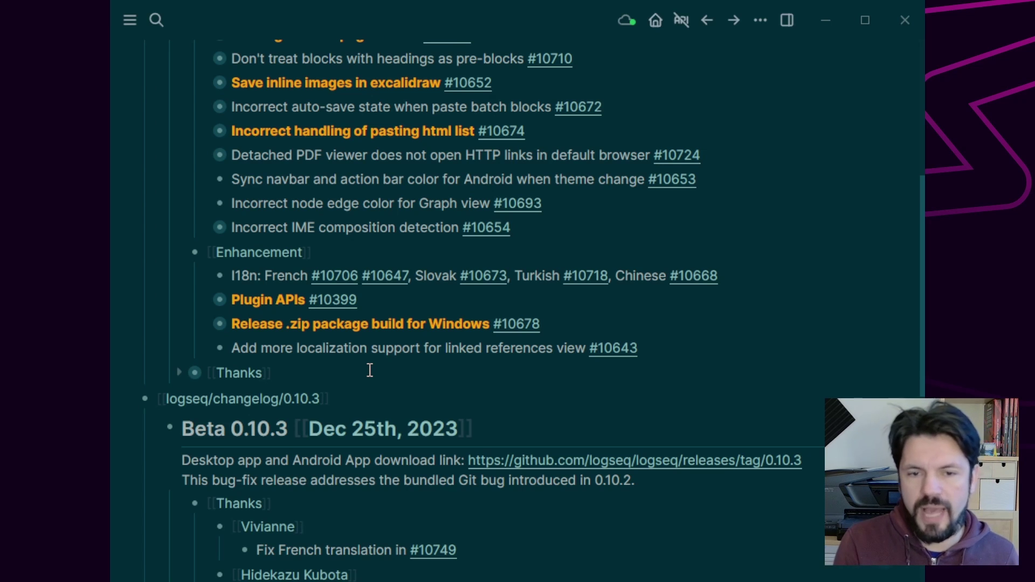
{"action": "left_click", "coordinate": [220, 301]}
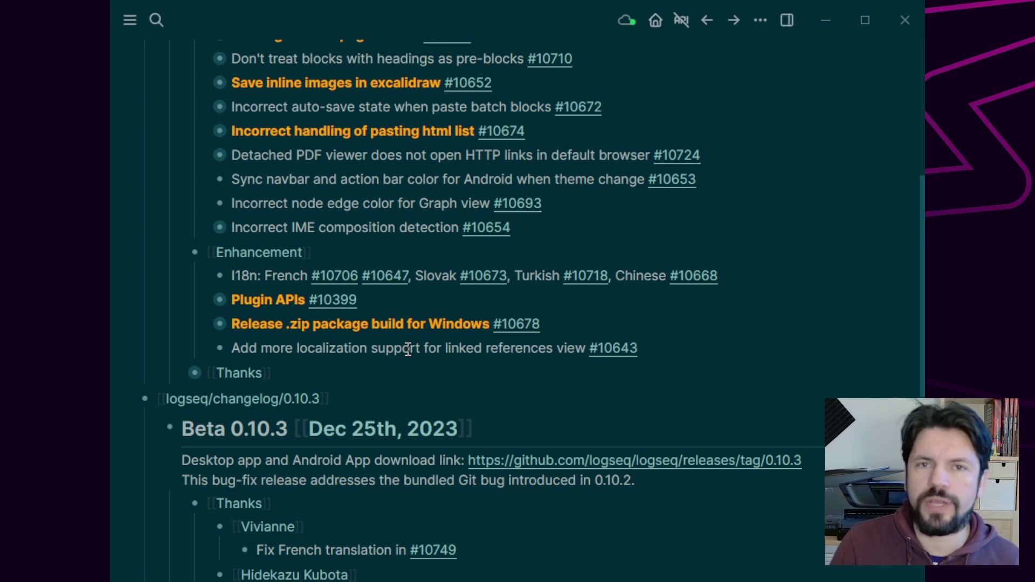
Zoom into the Windows .zip build entry, then copy Logseq-win-x64-0.10.3.zip to the USB Logseq folder and extract it.
{"action": "left_click", "coordinate": [216, 328]}
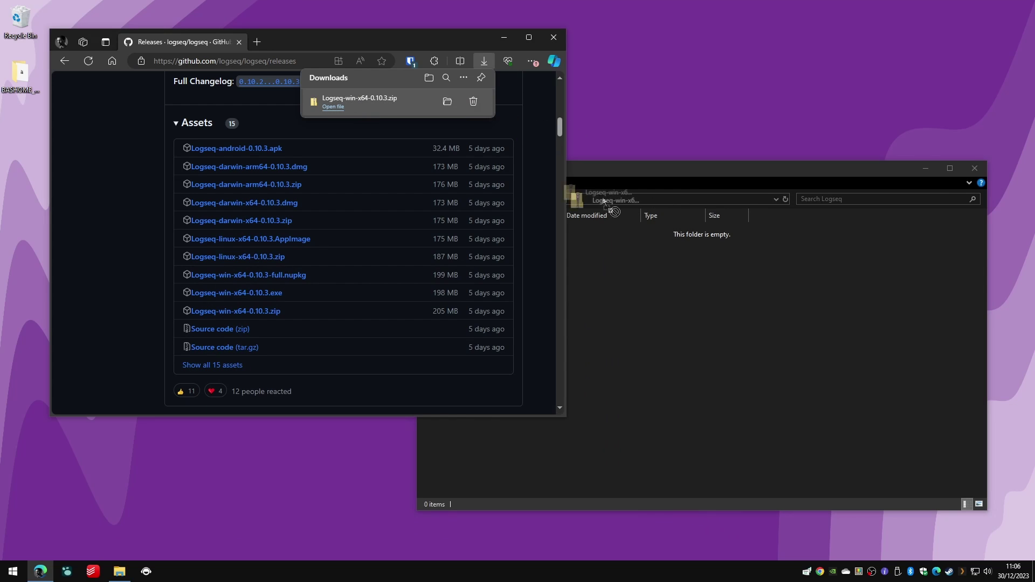
{"action": "left_click_drag", "start_coordinate": [603, 200], "coordinate": [680, 306]}
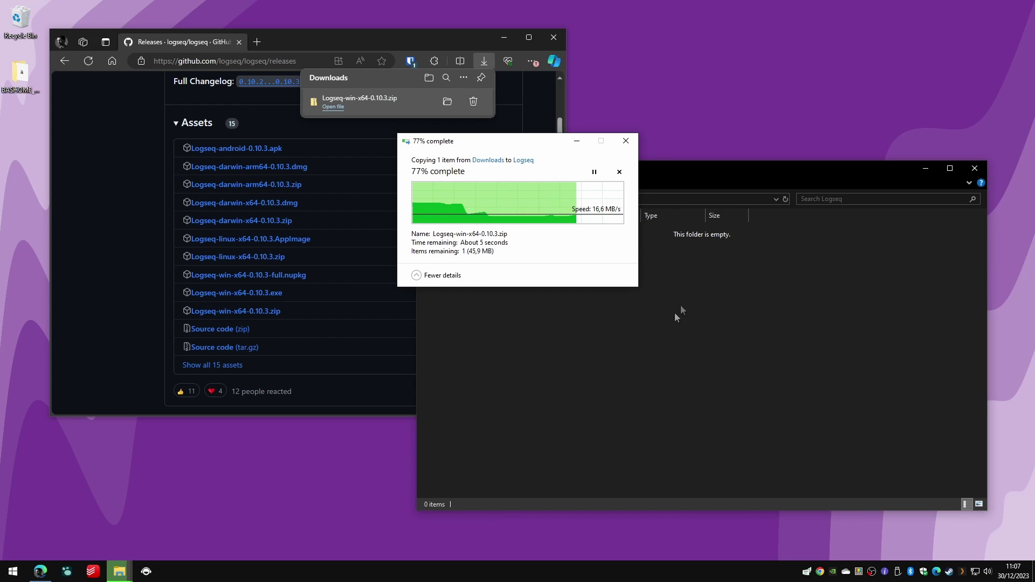
{"action": "right_click", "coordinate": [503, 234]}
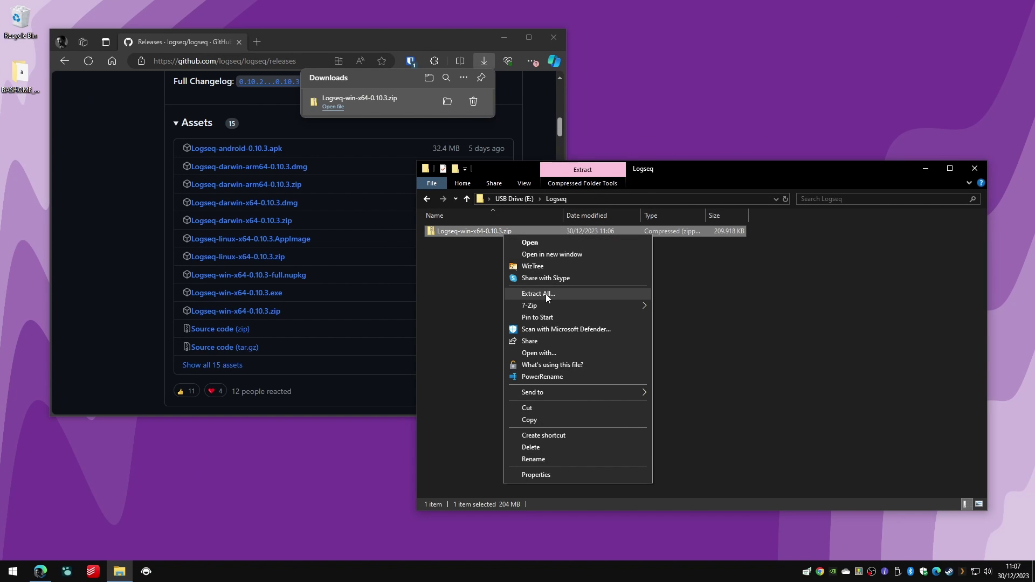
{"action": "mouse_move", "coordinate": [614, 305]}
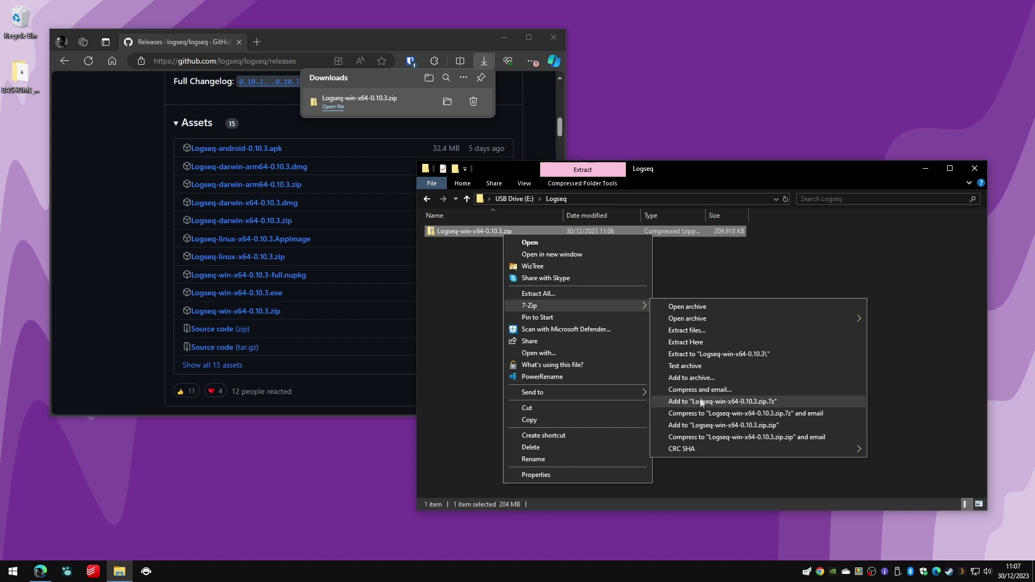
{"action": "left_click", "coordinate": [711, 354]}
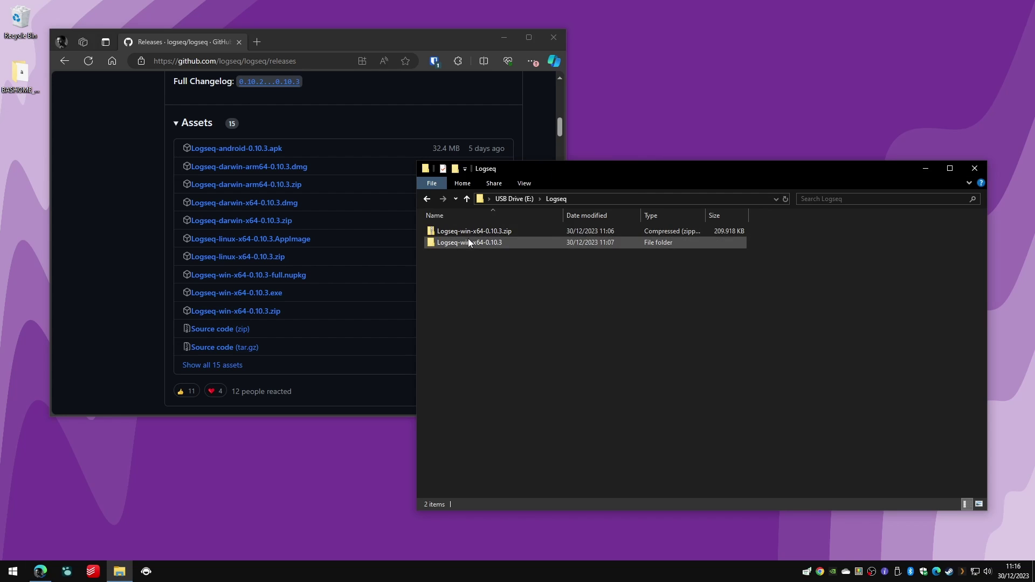
Open the extracted Logseq-win-x64-0.10.3 folder and launch the portable Logseq app.
{"action": "left_click", "coordinate": [468, 242]}
{"action": "double_click", "coordinate": [468, 242]}
{"action": "double_click", "coordinate": [465, 356]}
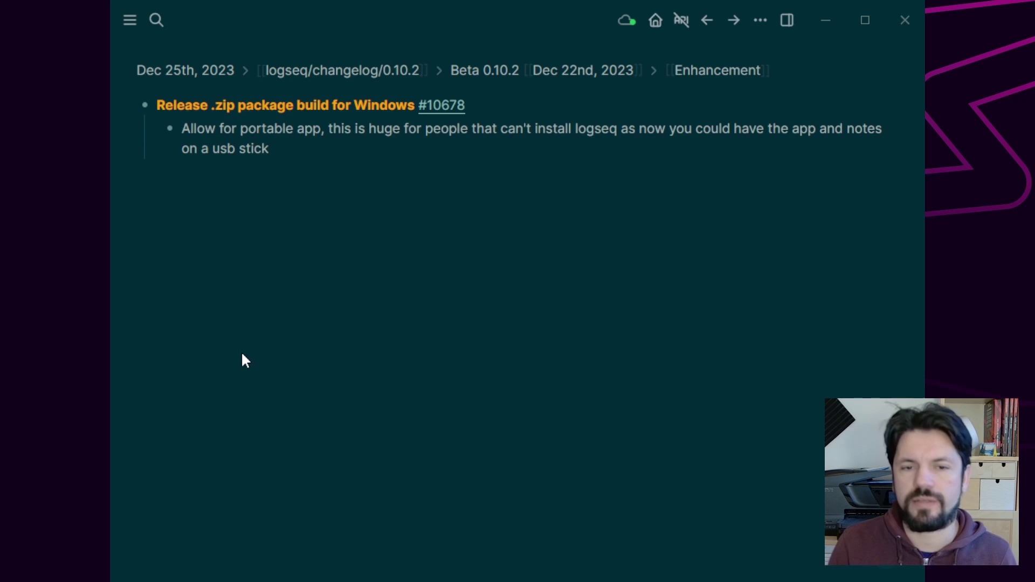
Go back from the zoomed block to the full journal page.
{"action": "key", "text": "alt+Left"}
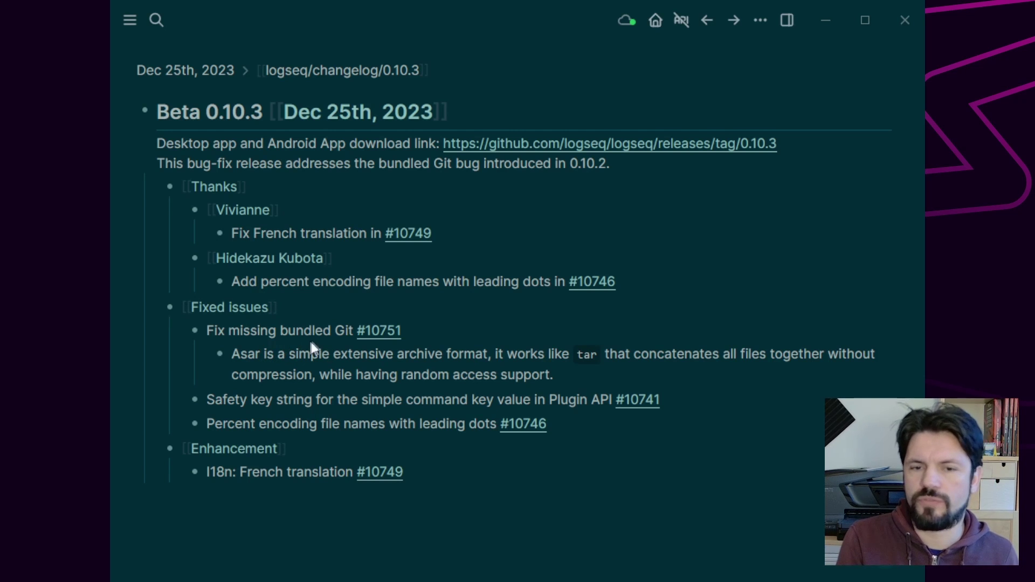
Open pull request #10751 on GitHub, then follow its link to issue #10744.
{"action": "left_click", "coordinate": [377, 330]}
{"action": "scroll", "coordinate": [463, 374], "scroll_direction": "down", "scroll_amount": 3}
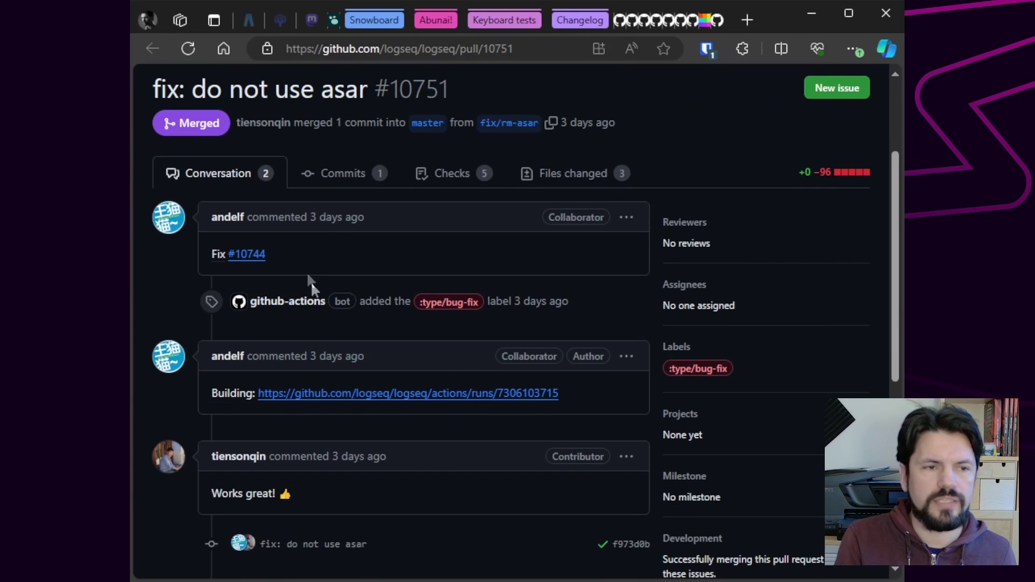
{"action": "left_click", "coordinate": [258, 256]}
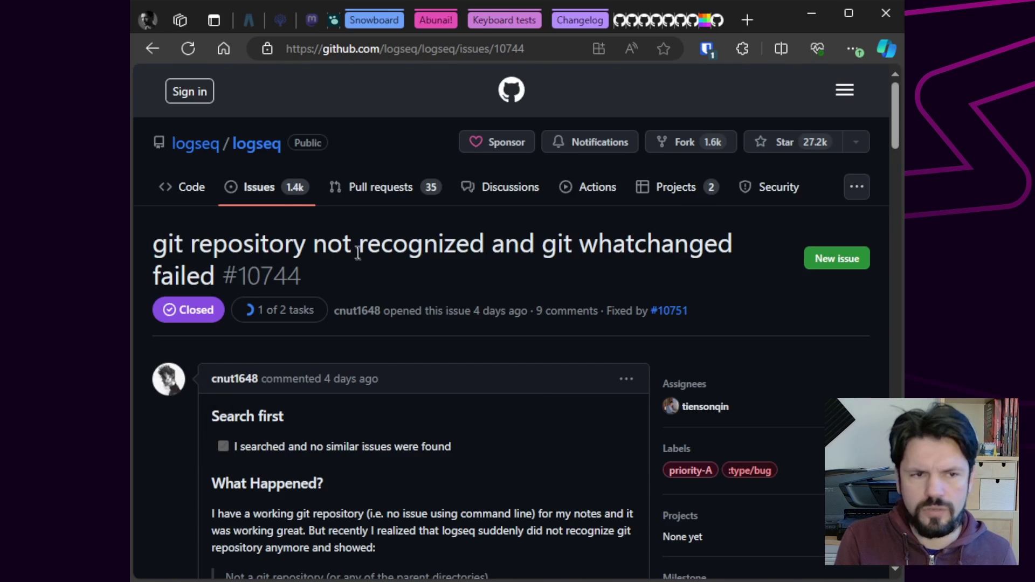
{"action": "scroll", "coordinate": [535, 383], "scroll_direction": "down", "scroll_amount": 2}
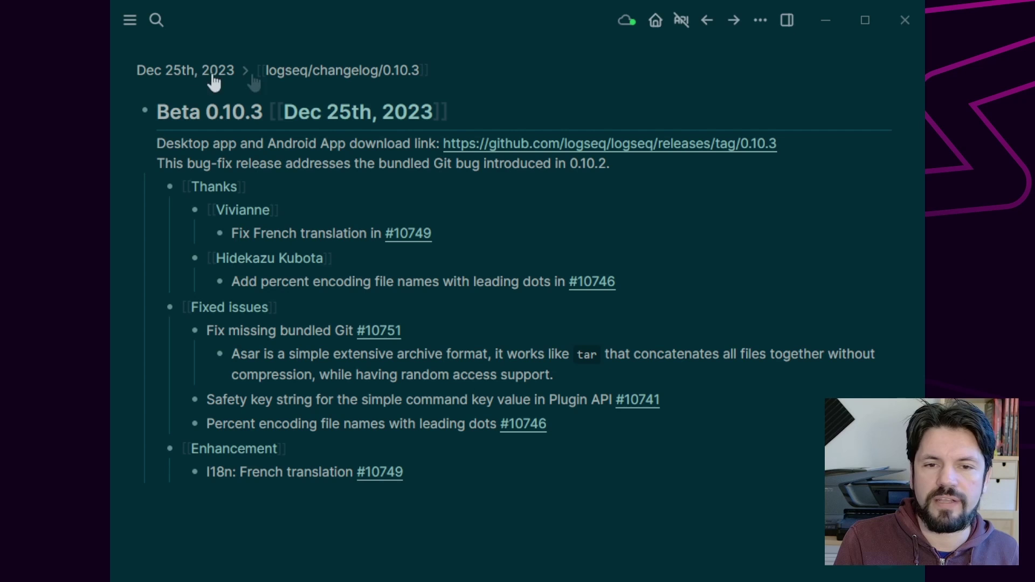
Return to the Dec 25th, 2023 journal page with the 0.10.2 changelog.
{"action": "left_click", "coordinate": [708, 20]}
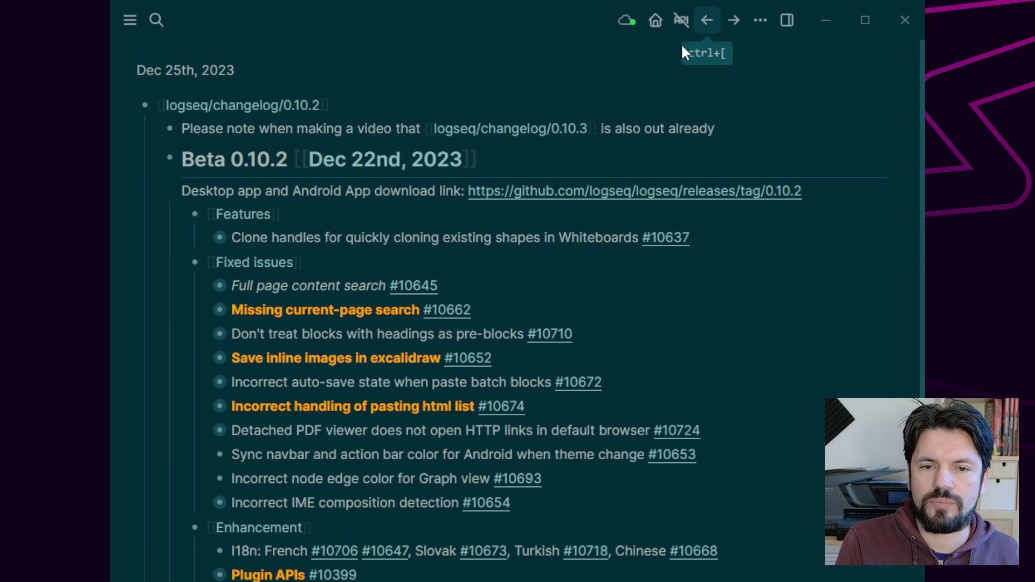